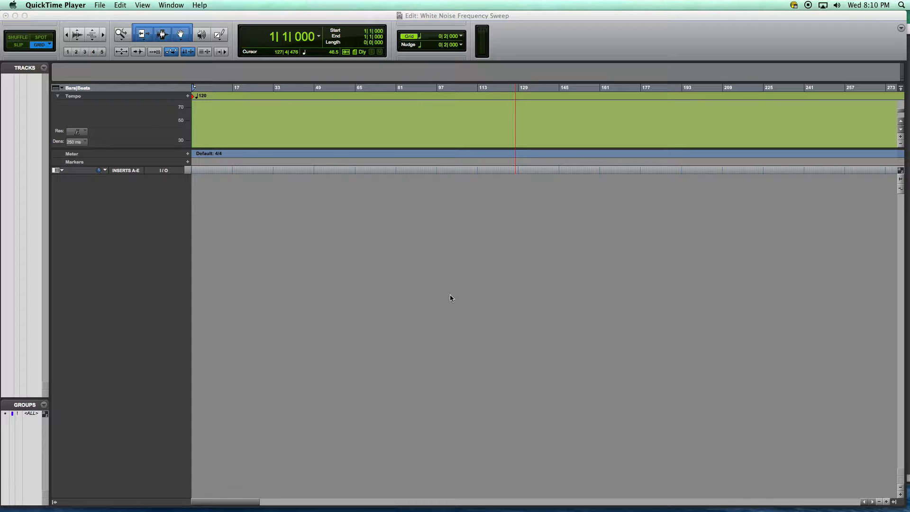
Create one new stereo audio track in the White Noise Frequency Sweep session
{"action": "left_click", "coordinate": [450, 295]}
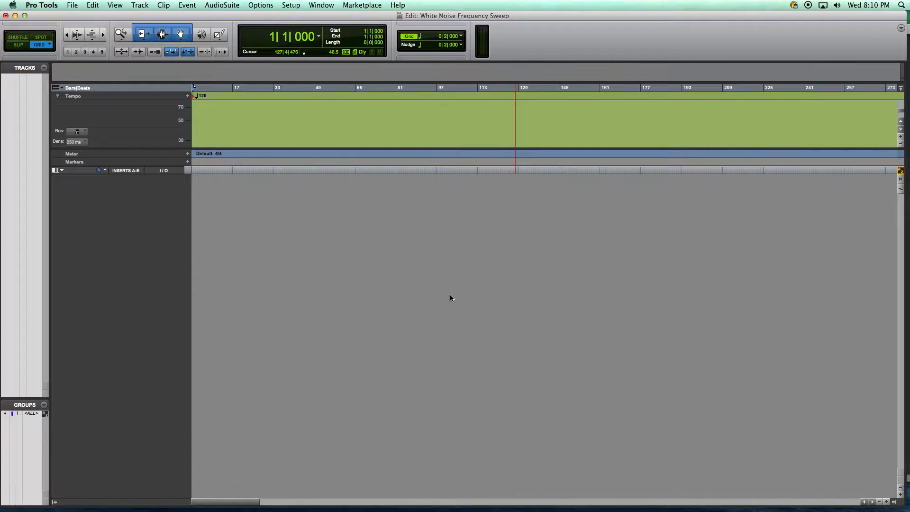
{"action": "key", "text": "super+shift+n"}
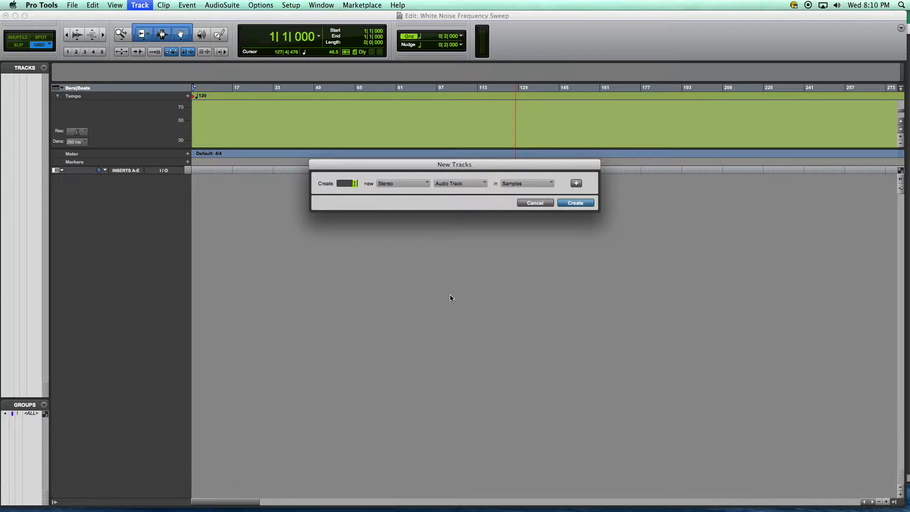
{"action": "key", "text": "Return"}
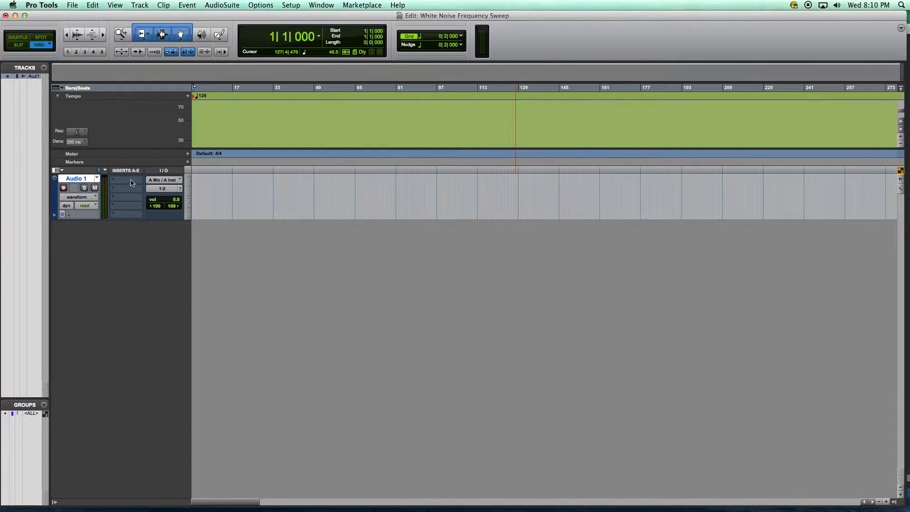
Hide the Inserts A-E and I/O columns of the track display and show both again
{"action": "left_click", "coordinate": [57, 172]}
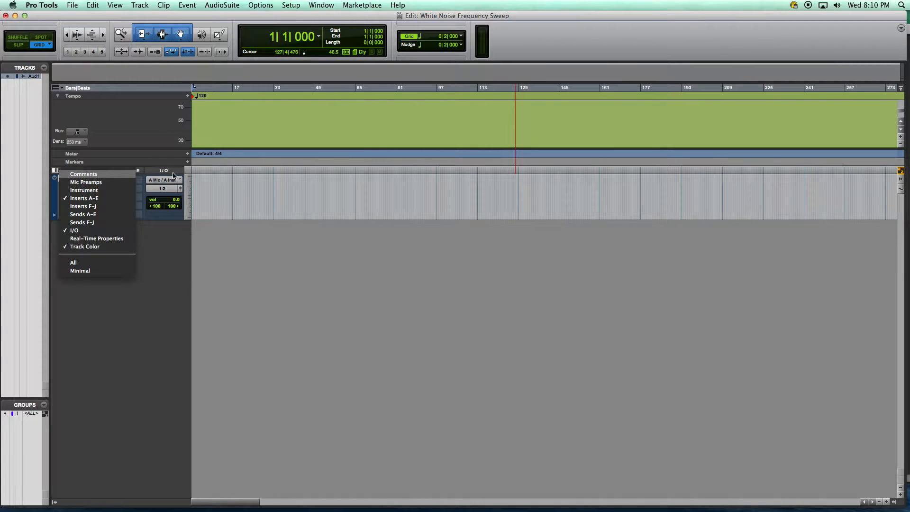
{"action": "left_click", "coordinate": [93, 199]}
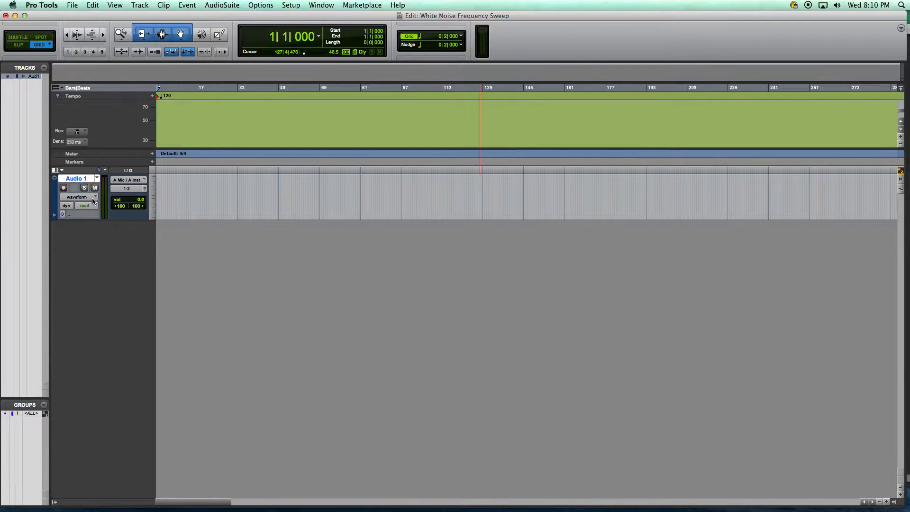
{"action": "left_click", "coordinate": [56, 169]}
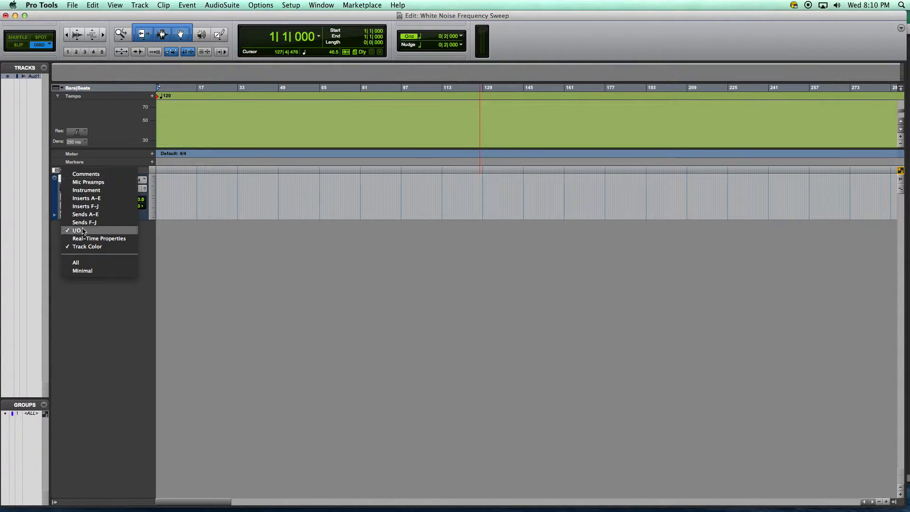
{"action": "left_click", "coordinate": [83, 231]}
{"action": "left_click", "coordinate": [57, 169]}
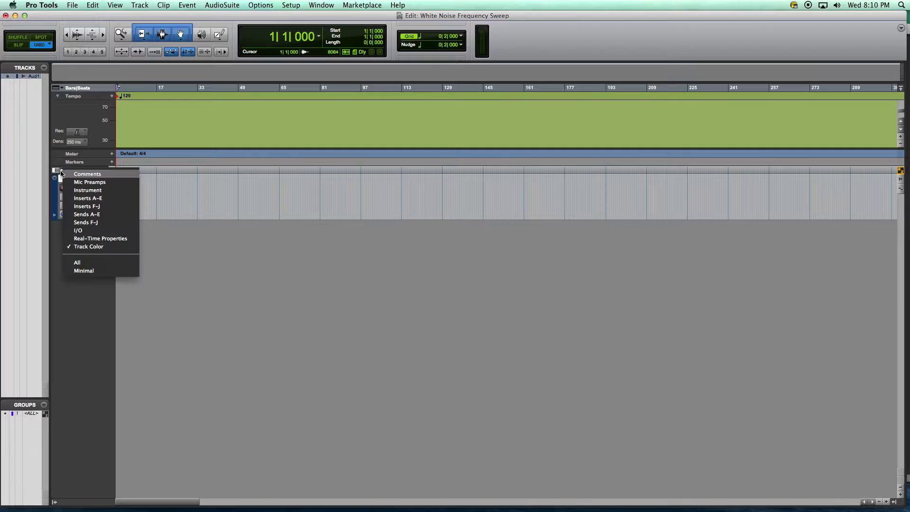
{"action": "left_click", "coordinate": [76, 190]}
{"action": "left_click", "coordinate": [57, 169]}
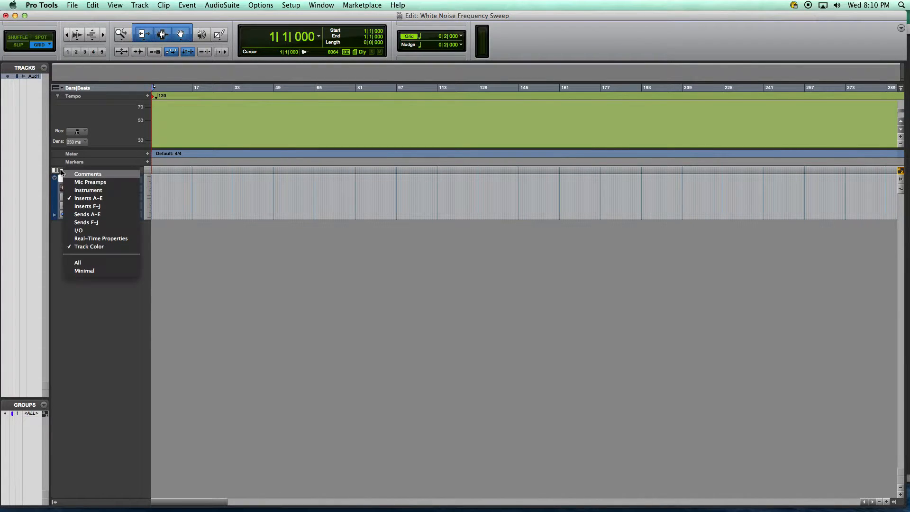
{"action": "left_click", "coordinate": [98, 231]}
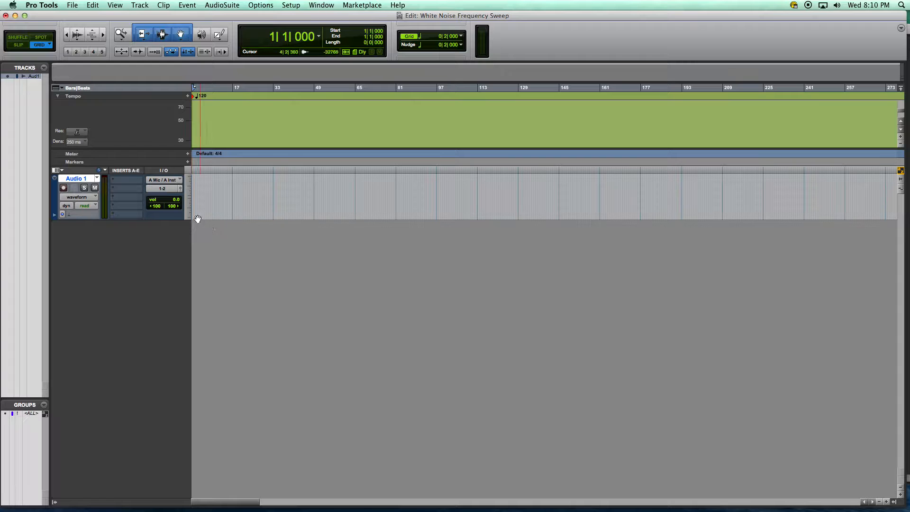
Insert the multi-mono Signal Generator on the Audio 1 track and set its waveform to White Noise
{"action": "left_click", "coordinate": [129, 185]}
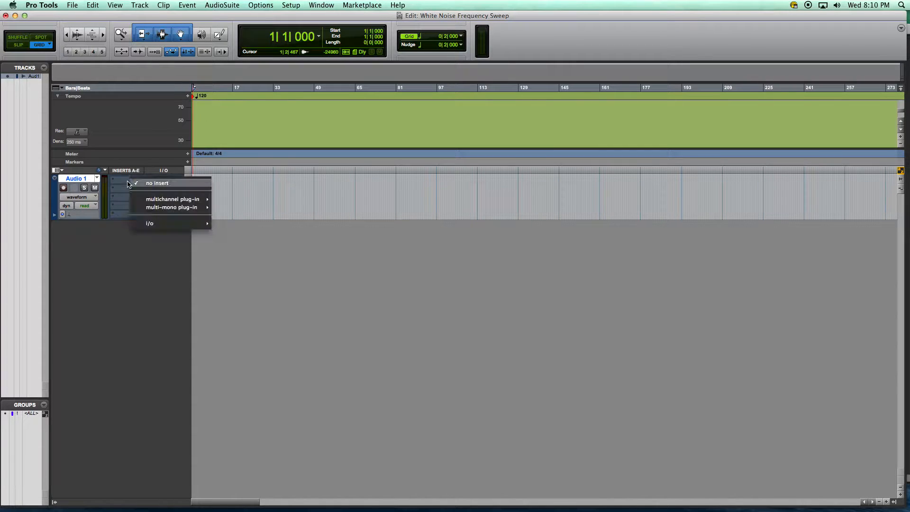
{"action": "mouse_move", "coordinate": [185, 213]}
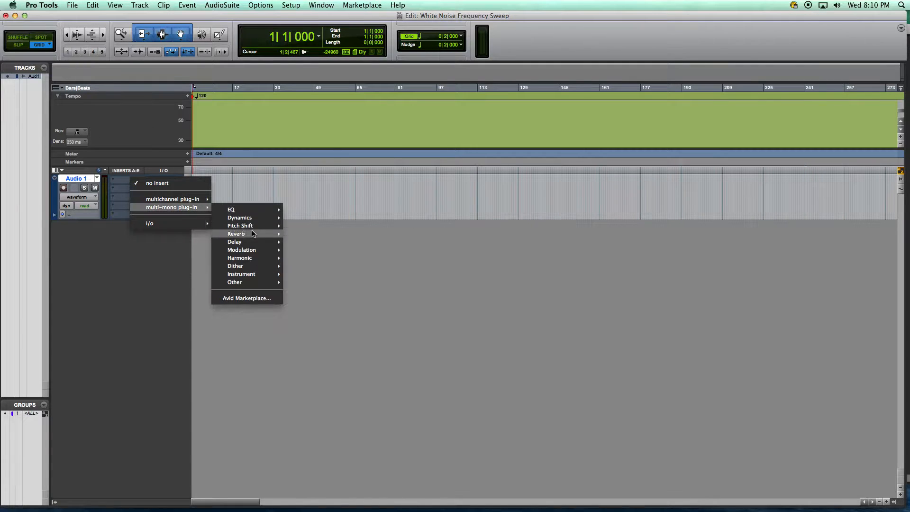
{"action": "mouse_move", "coordinate": [251, 282]}
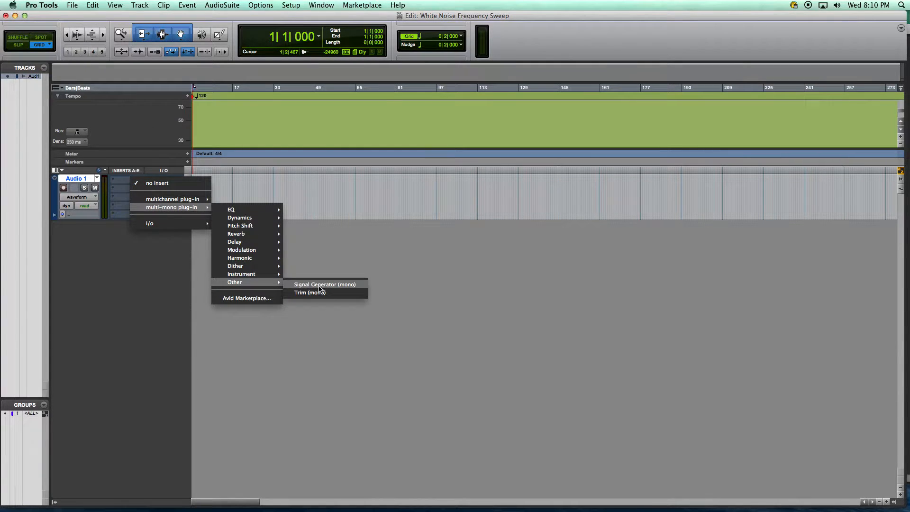
{"action": "left_click", "coordinate": [319, 285]}
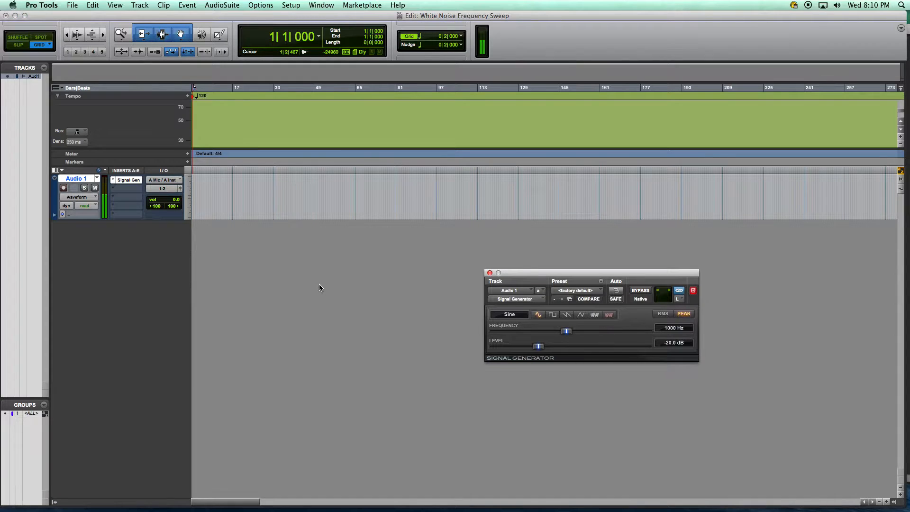
{"action": "left_click", "coordinate": [595, 315]}
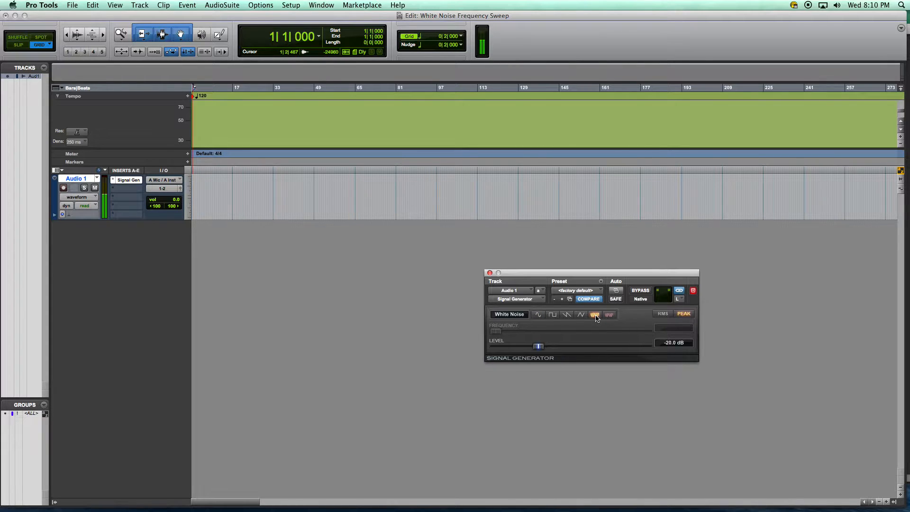
{"action": "left_click_drag", "start_coordinate": [549, 278], "coordinate": [590, 263]}
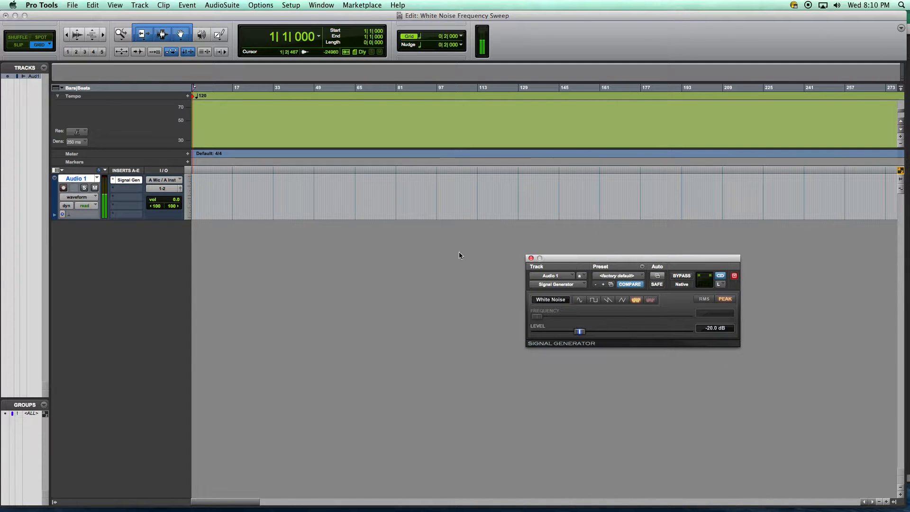
Add a multichannel EQ3 7-Band as the second insert on Audio 1, with its window moved clear of the track
{"action": "left_click", "coordinate": [127, 194]}
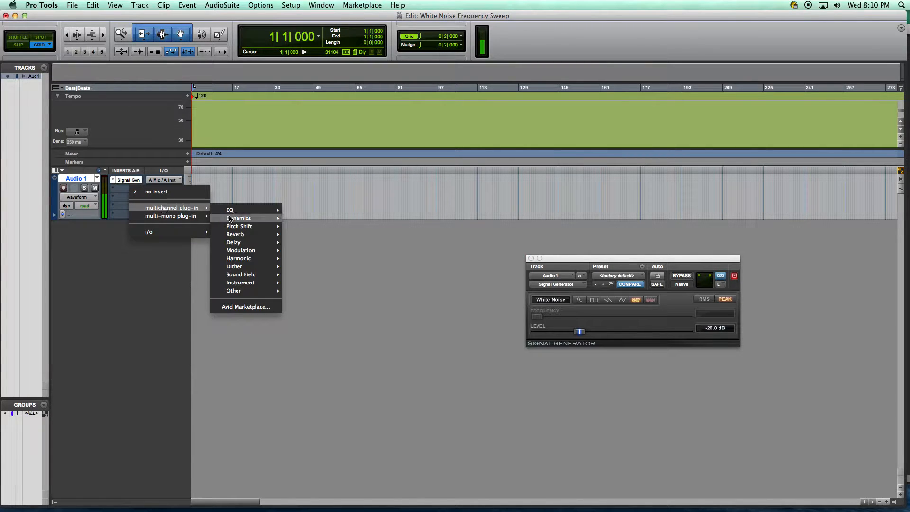
{"action": "mouse_move", "coordinate": [237, 210]}
{"action": "left_click", "coordinate": [320, 234]}
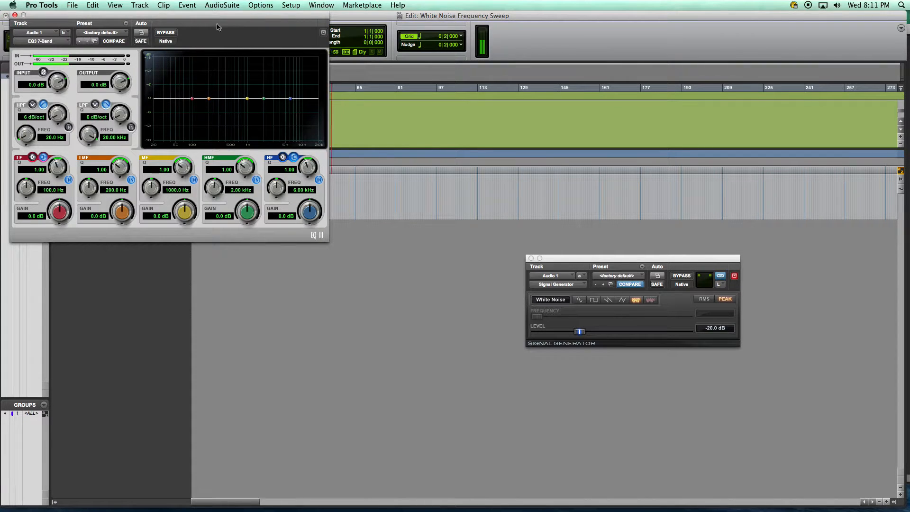
{"action": "left_click_drag", "start_coordinate": [160, 19], "coordinate": [326, 245]}
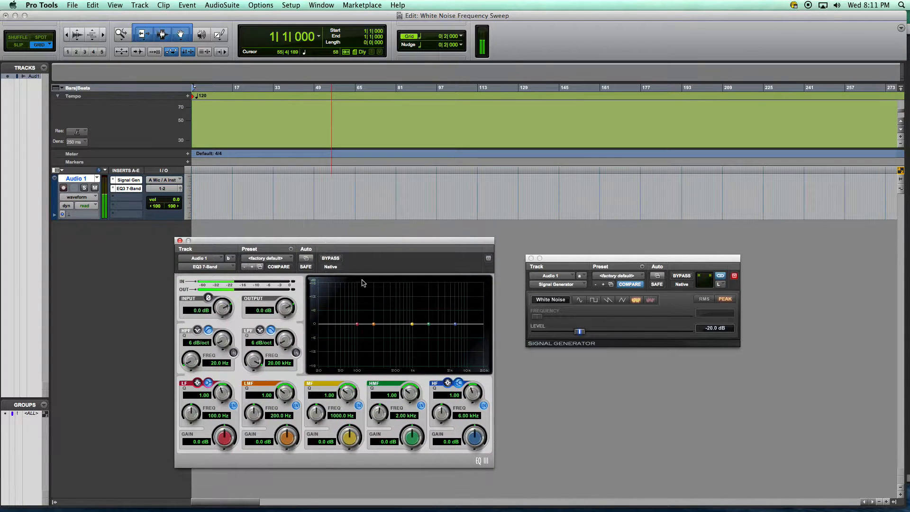
Enable the EQ's high-pass and low-pass filters at 24 dB/oct and set the low-pass frequency to 120 Hz
{"action": "left_click", "coordinate": [233, 353]}
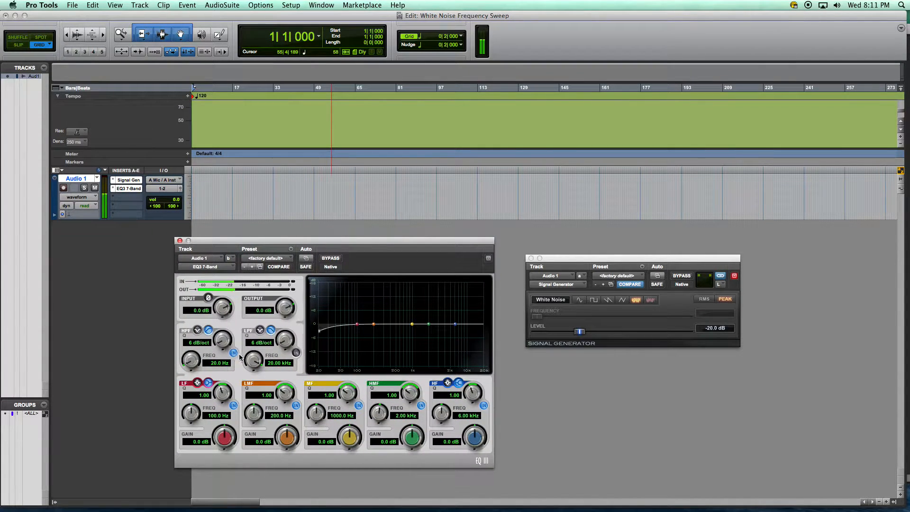
{"action": "left_click", "coordinate": [295, 353]}
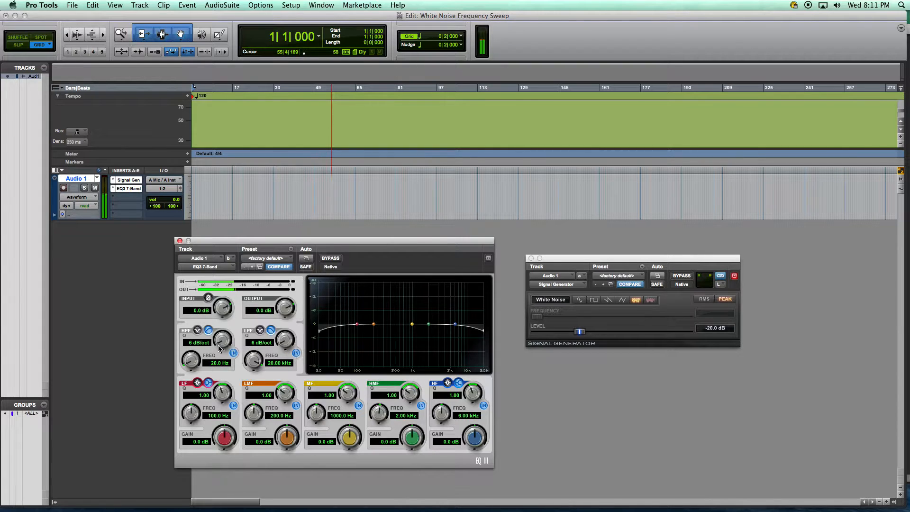
{"action": "left_click_drag", "start_coordinate": [221, 344], "coordinate": [367, 344]}
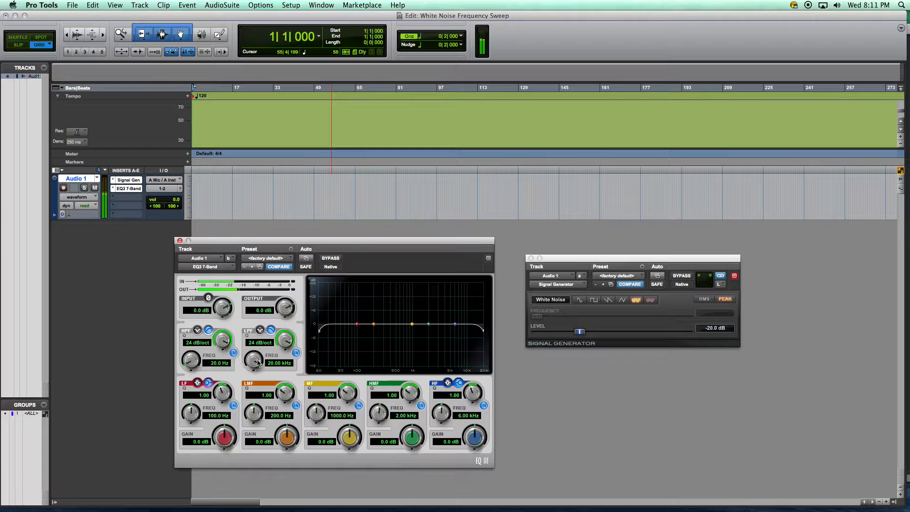
{"action": "left_click_drag", "start_coordinate": [257, 363], "coordinate": [146, 372]}
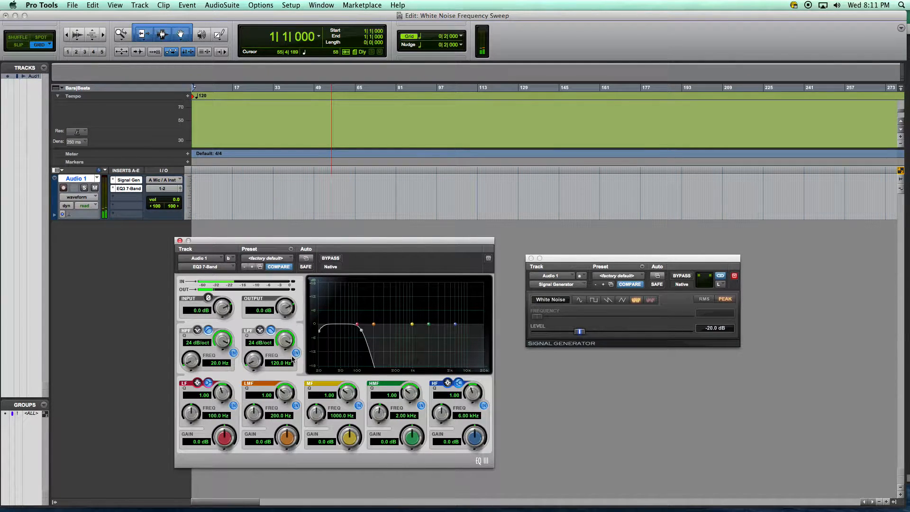
{"action": "left_click_drag", "start_coordinate": [299, 259], "coordinate": [306, 239]}
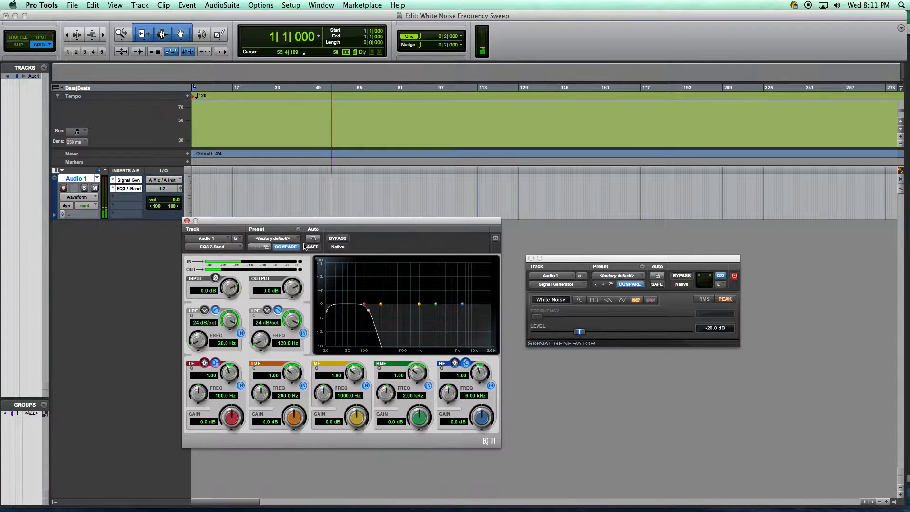
Enable automation for the EQ's high-pass and low-pass frequencies and move the EQ window away from the track controls
{"action": "right_click", "coordinate": [201, 345]}
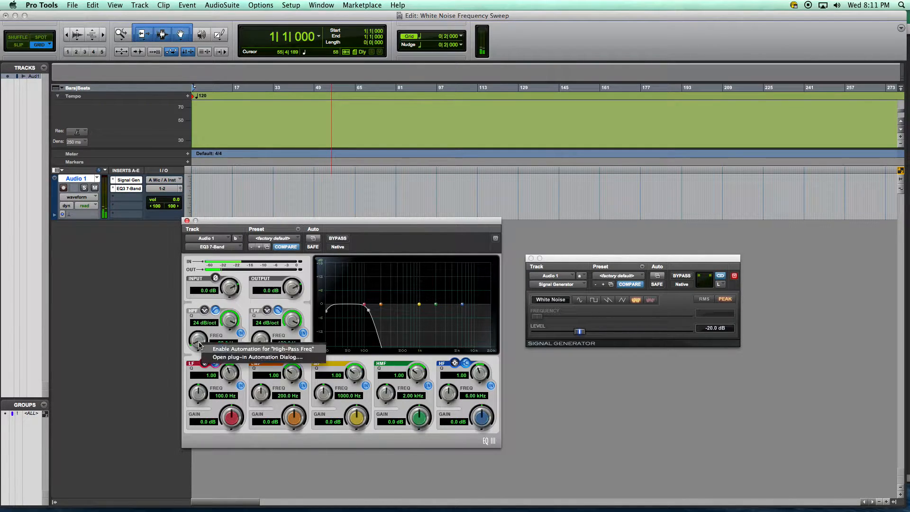
{"action": "left_click", "coordinate": [231, 349]}
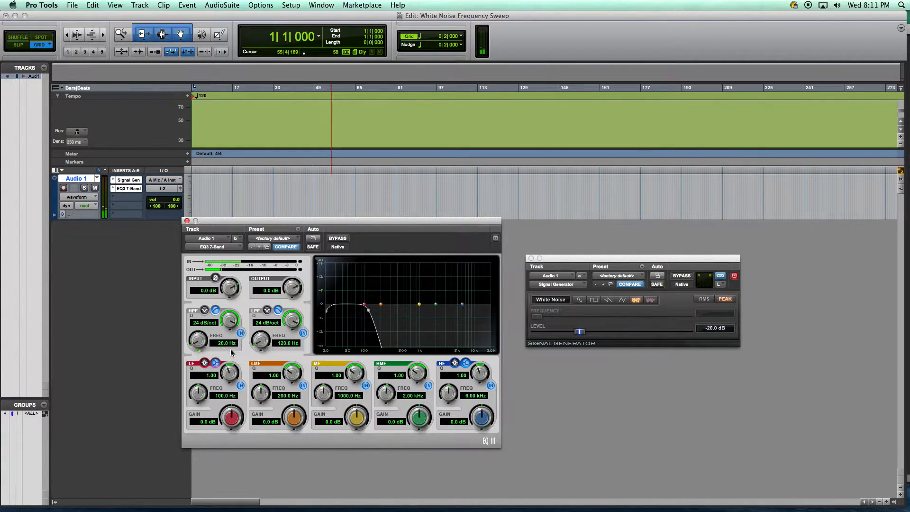
{"action": "right_click", "coordinate": [264, 345]}
{"action": "left_click", "coordinate": [301, 352]}
{"action": "left_click_drag", "start_coordinate": [274, 227], "coordinate": [499, 286]}
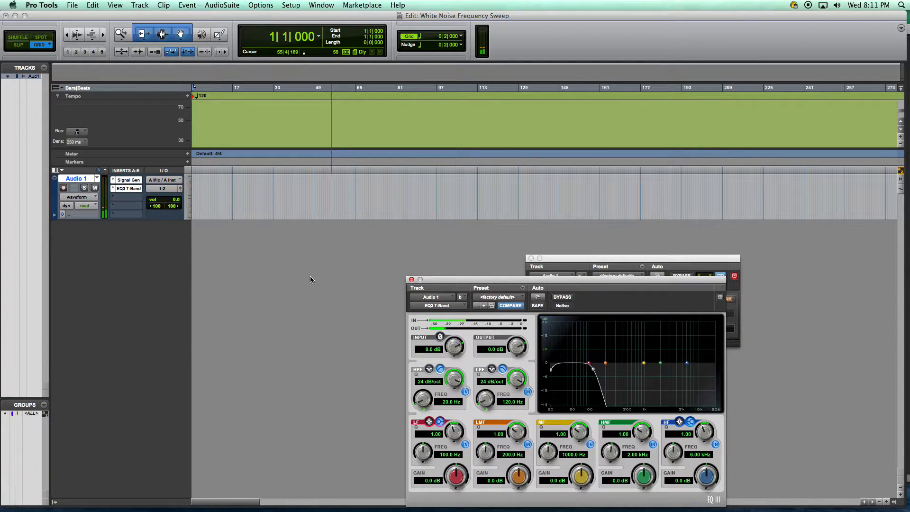
Expand Audio 1's automation lanes and add lanes until both Low-Pass Freq and High-Pass Freq are shown
{"action": "left_click", "coordinate": [55, 215]}
{"action": "left_click", "coordinate": [60, 230]}
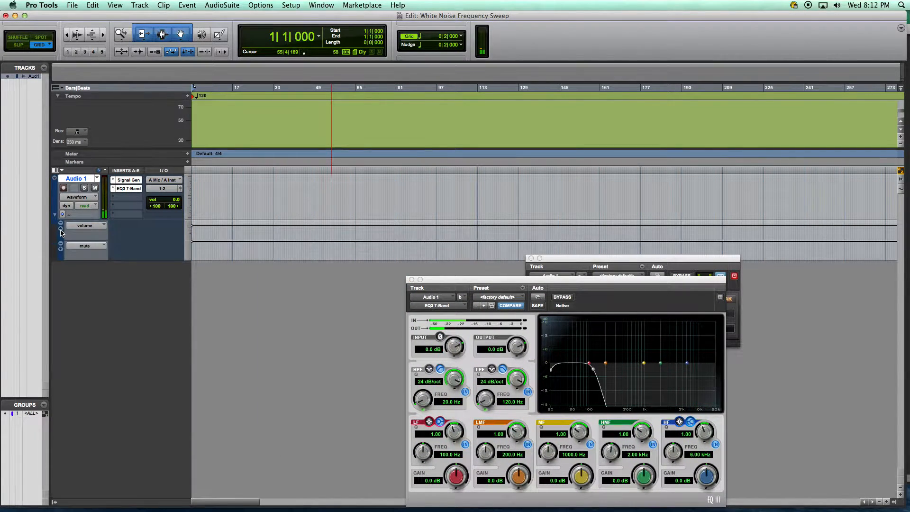
{"action": "left_click", "coordinate": [61, 230]}
{"action": "left_click", "coordinate": [61, 230]}
{"action": "left_click", "coordinate": [60, 229]}
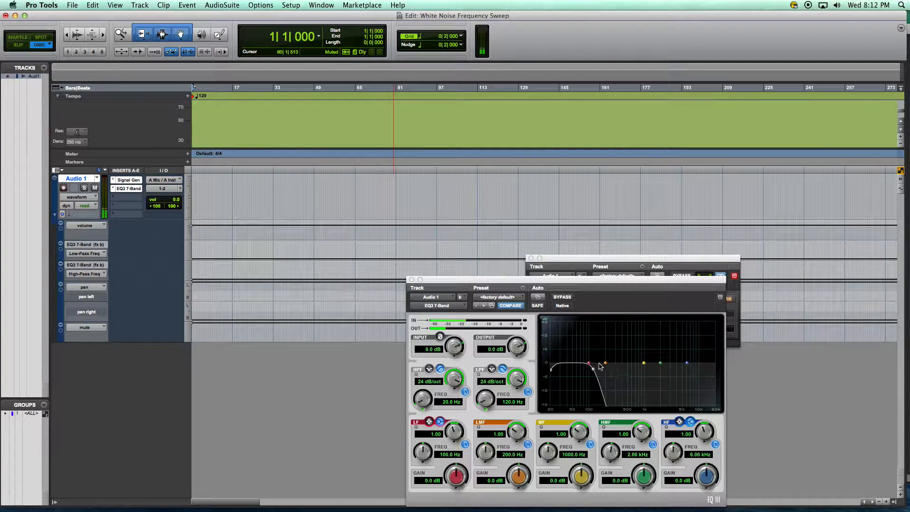
Remove the volume, pan and mute automation lanes, keeping only the Low-Pass Freq and High-Pass Freq lanes
{"action": "left_click", "coordinate": [55, 217]}
{"action": "left_click", "coordinate": [55, 217]}
{"action": "left_click", "coordinate": [61, 223]}
{"action": "left_click", "coordinate": [61, 264]}
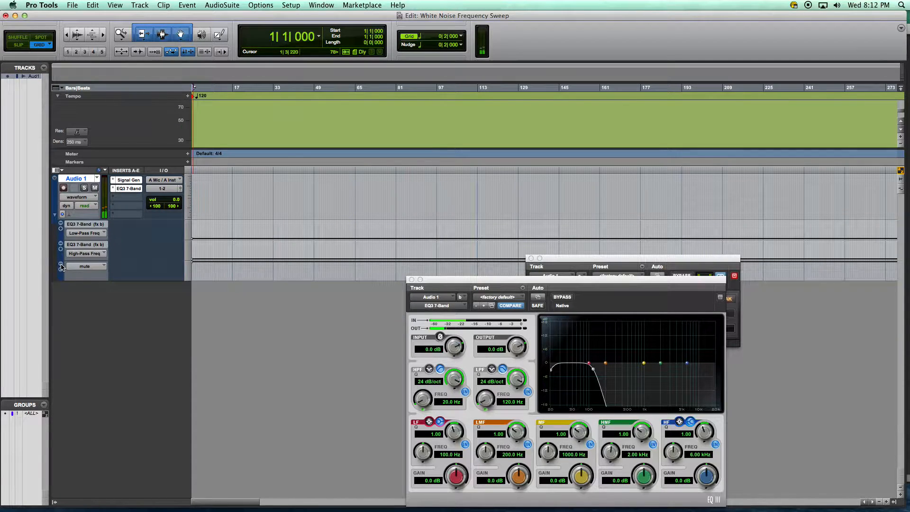
{"action": "left_click", "coordinate": [61, 265]}
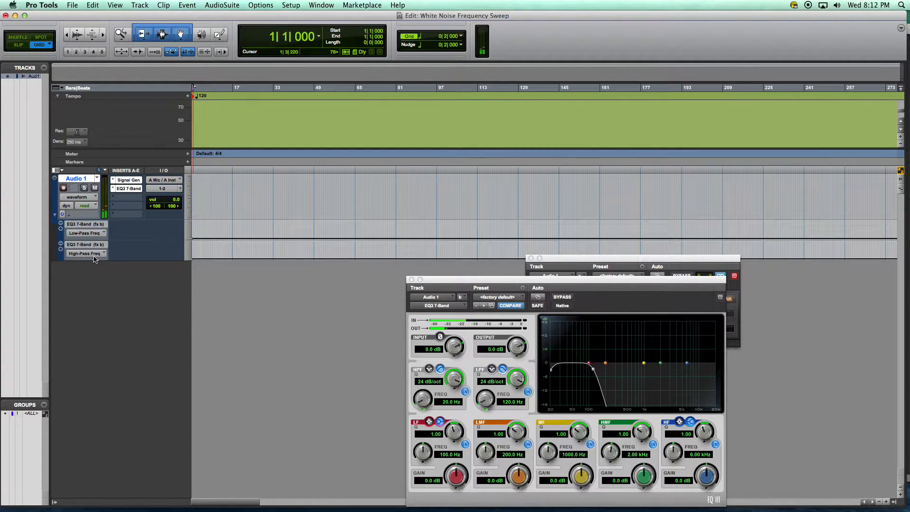
Add three breakpoints from about bar 33 to 53 on both filter frequency lanes and raise each middle point to the lane's top
{"action": "left_click_drag", "start_coordinate": [463, 283], "coordinate": [497, 315]}
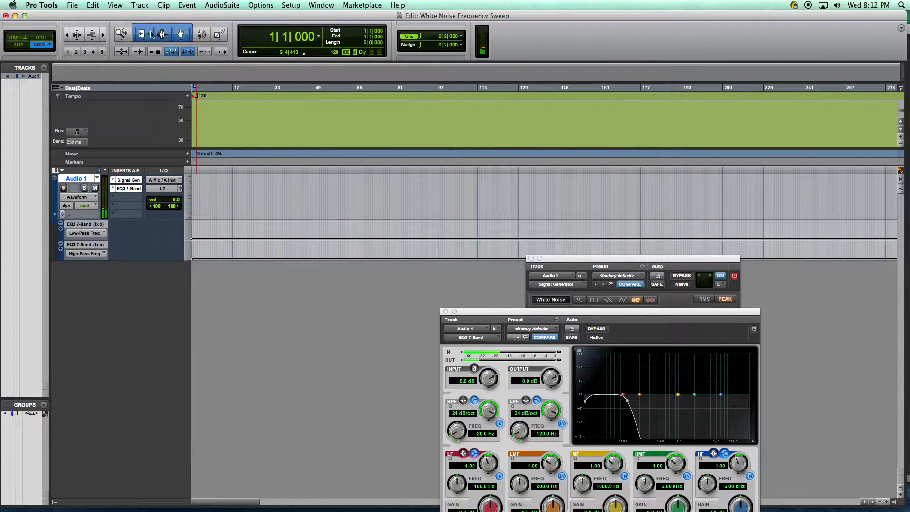
{"action": "left_click", "coordinate": [274, 239]}
{"action": "left_click", "coordinate": [326, 239]}
{"action": "left_click", "coordinate": [275, 259]}
{"action": "left_click", "coordinate": [325, 258]}
{"action": "left_click", "coordinate": [304, 259]}
{"action": "left_click_drag", "start_coordinate": [300, 238], "coordinate": [300, 221]}
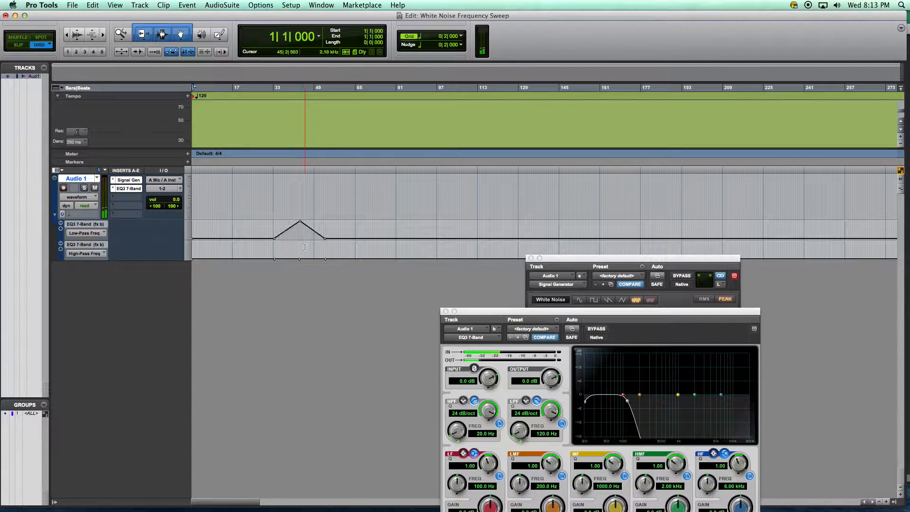
{"action": "left_click_drag", "start_coordinate": [300, 259], "coordinate": [300, 241]}
Play the automated sweep from 32|3|000 with the EQ curve in view and stop playback after the peak
{"action": "left_click", "coordinate": [273, 237]}
{"action": "left_click_drag", "start_coordinate": [559, 314], "coordinate": [365, 305]}
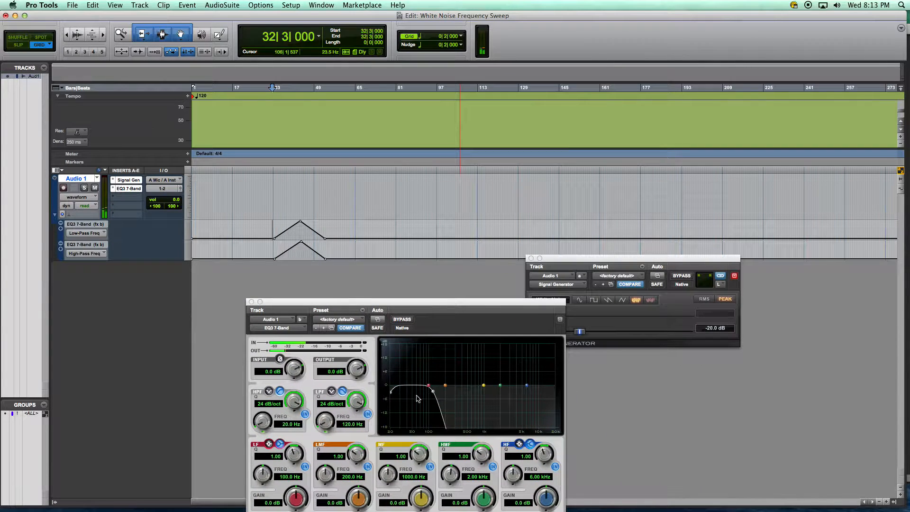
{"action": "key", "text": "space"}
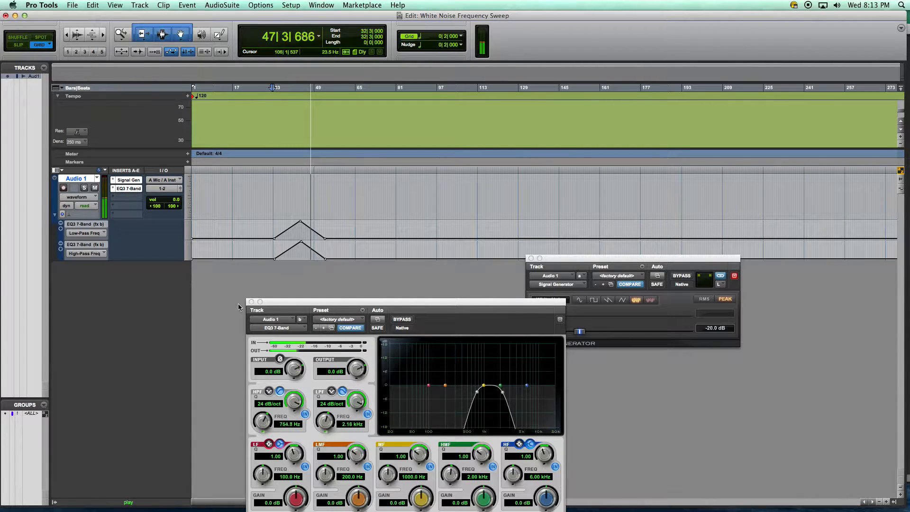
{"action": "key", "text": "space"}
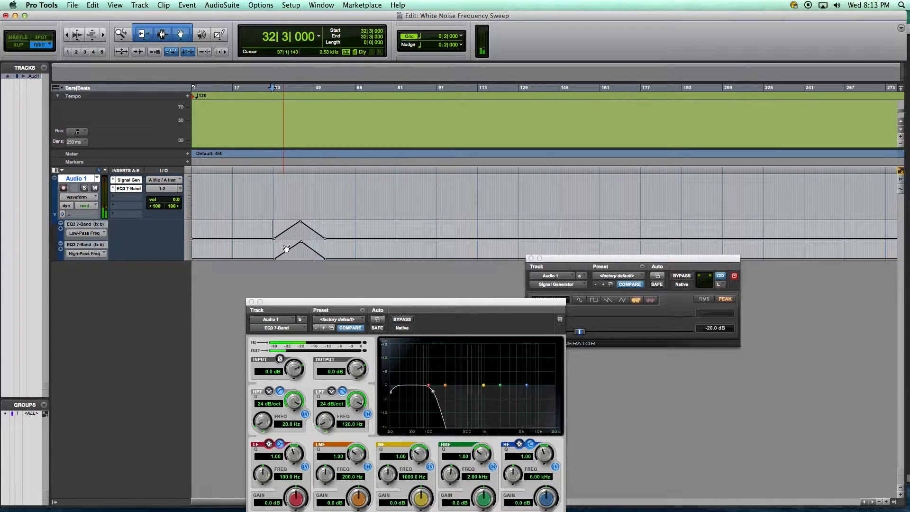
Shorten both filter sweeps by moving their peaks to about bar 37 and end breakpoints to about bar 41, and play the result
{"action": "key", "text": "super+bracketright"}
{"action": "key", "text": "super+bracketright"}
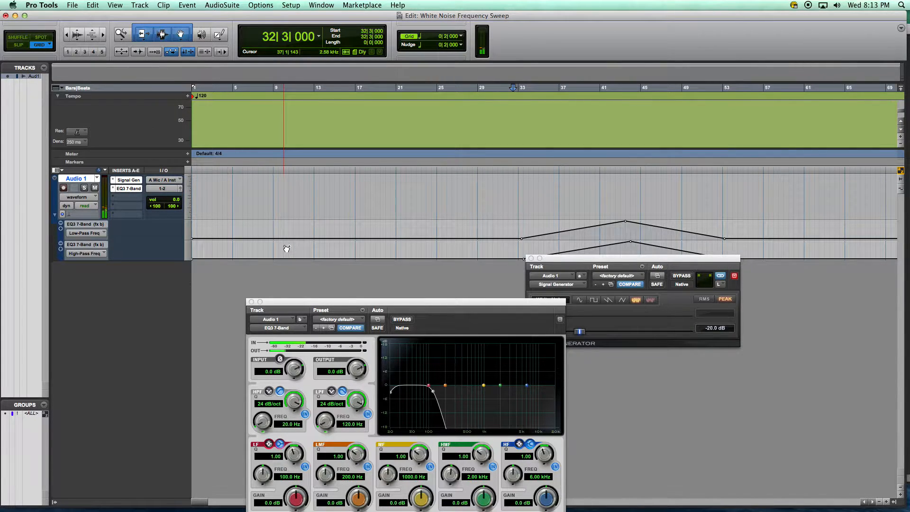
{"action": "left_click_drag", "start_coordinate": [556, 260], "coordinate": [694, 384]}
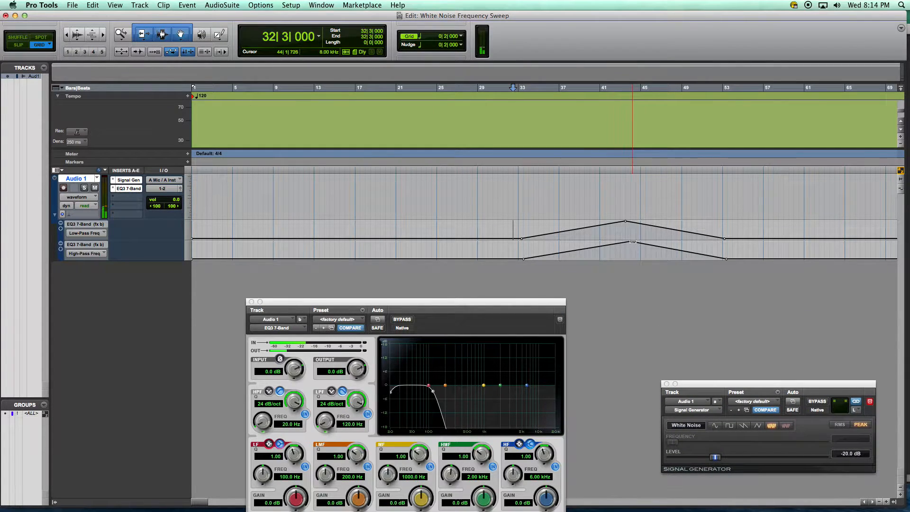
{"action": "left_click_drag", "start_coordinate": [630, 242], "coordinate": [558, 241]}
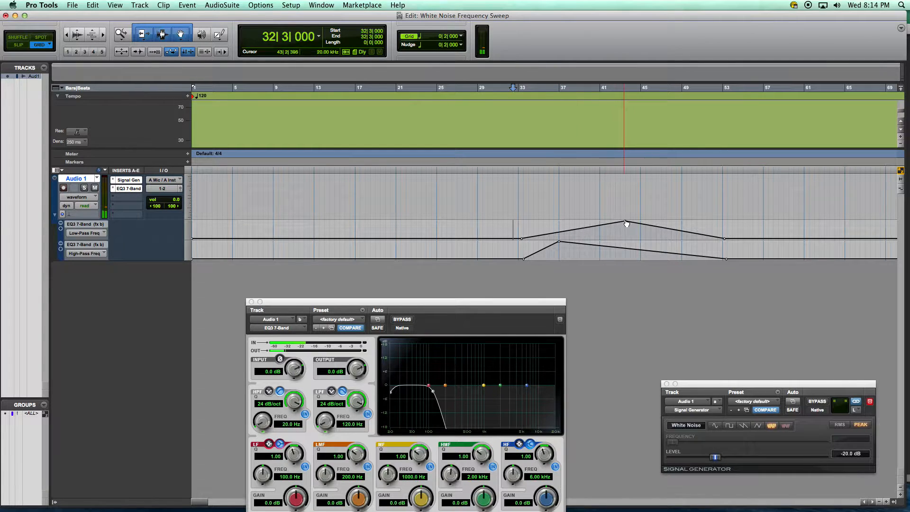
{"action": "left_click_drag", "start_coordinate": [624, 221], "coordinate": [558, 221]}
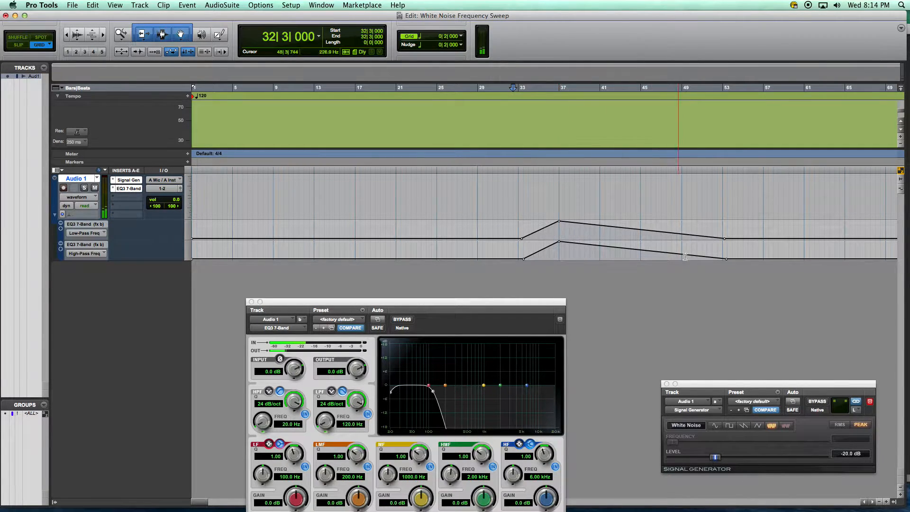
{"action": "left_click_drag", "start_coordinate": [728, 261], "coordinate": [599, 259]}
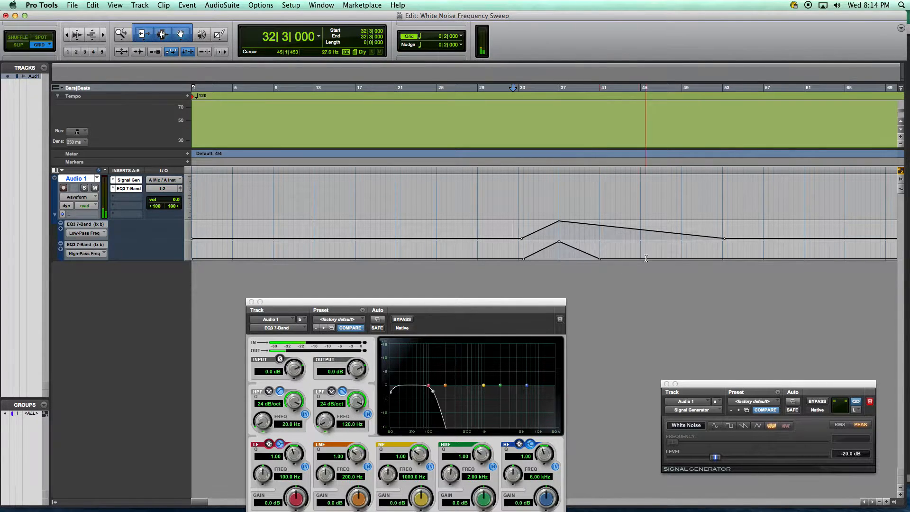
{"action": "left_click_drag", "start_coordinate": [726, 239], "coordinate": [599, 239]}
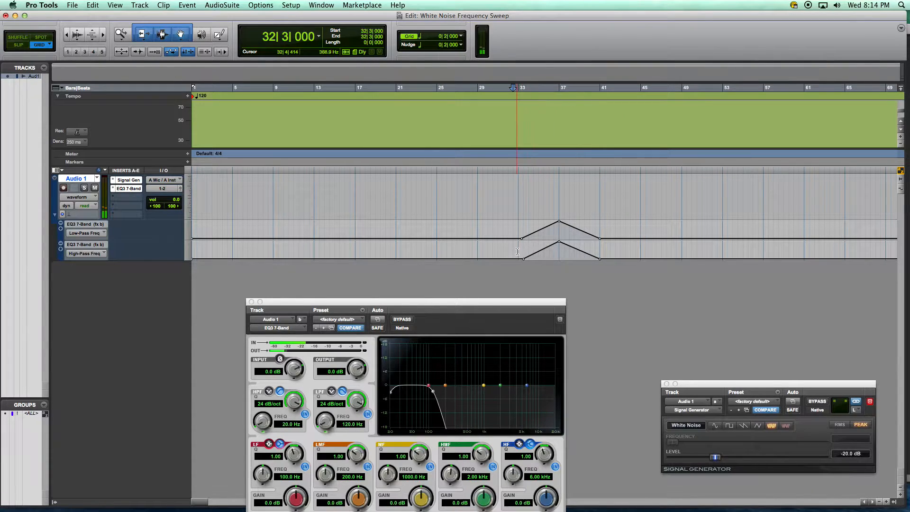
{"action": "key", "text": "space"}
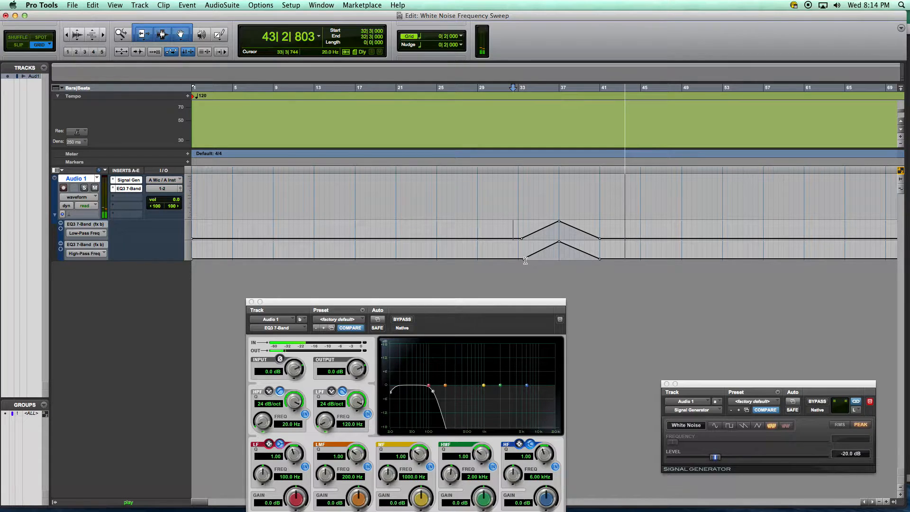
Move the High-Pass Freq lane's start breakpoint earlier to about 32|3 and play the sweep again from 32|3|000
{"action": "left_click_drag", "start_coordinate": [523, 258], "coordinate": [513, 259]}
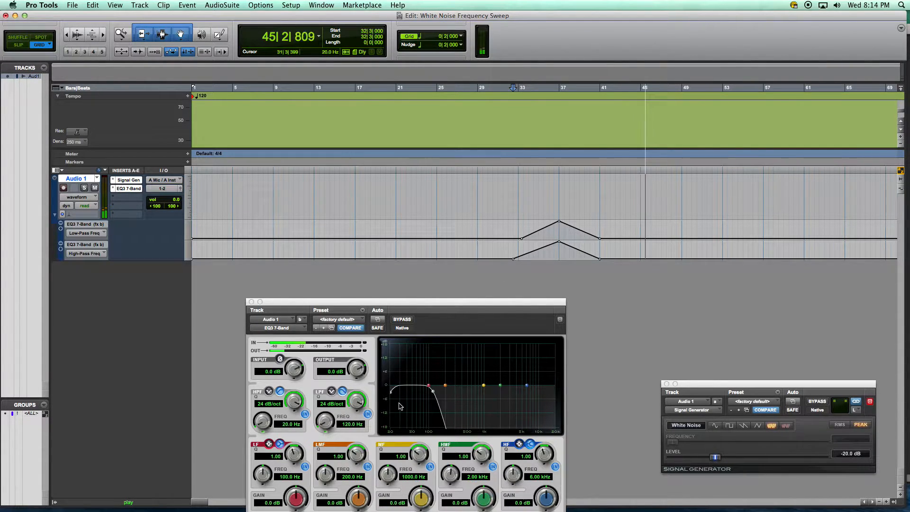
{"action": "key", "text": "space"}
{"action": "key", "text": "space"}
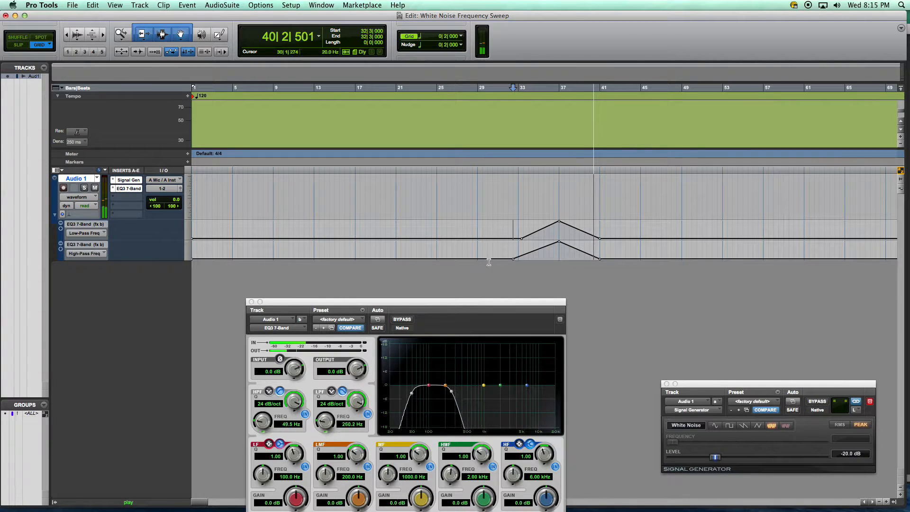
{"action": "key", "text": "space"}
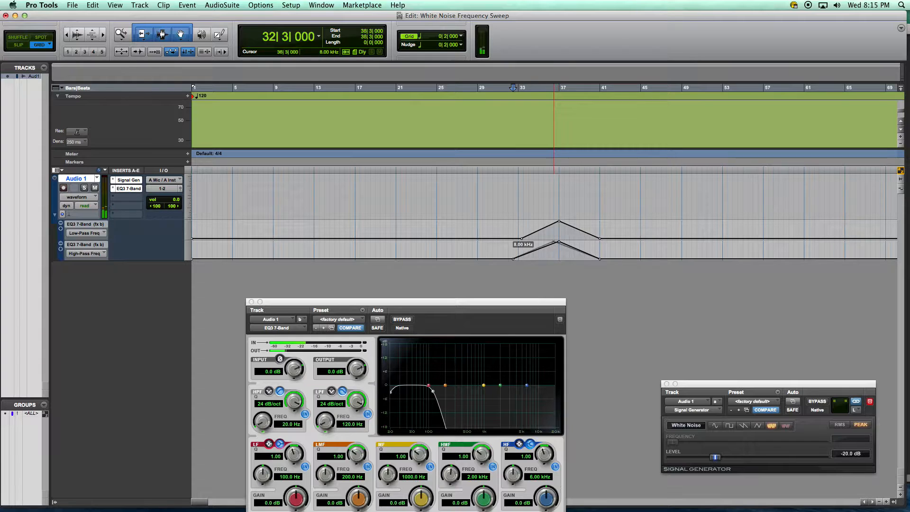
Try the High-Pass Freq peak at about bar 36 and its end breakpoint at about bar 40, and play the sweep
{"action": "left_click_drag", "start_coordinate": [549, 242], "coordinate": [548, 242]}
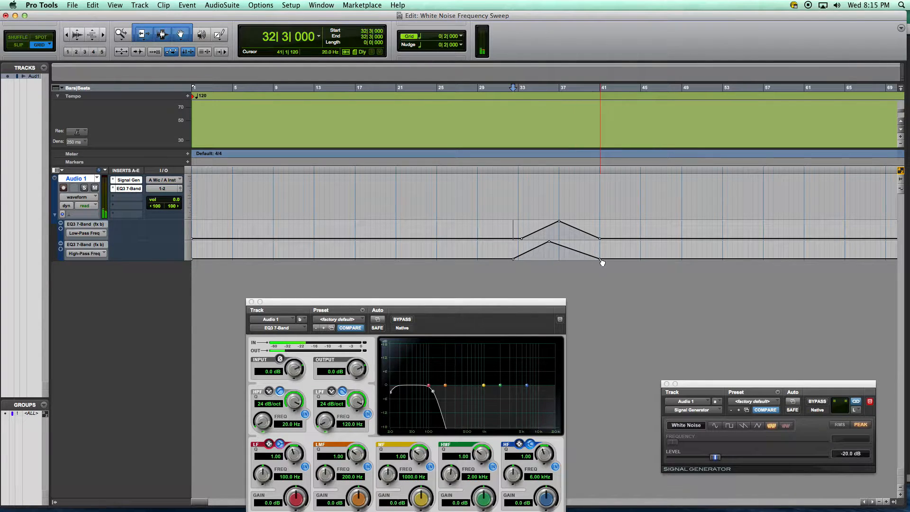
{"action": "left_click_drag", "start_coordinate": [589, 258], "coordinate": [589, 258]}
{"action": "key", "text": "space"}
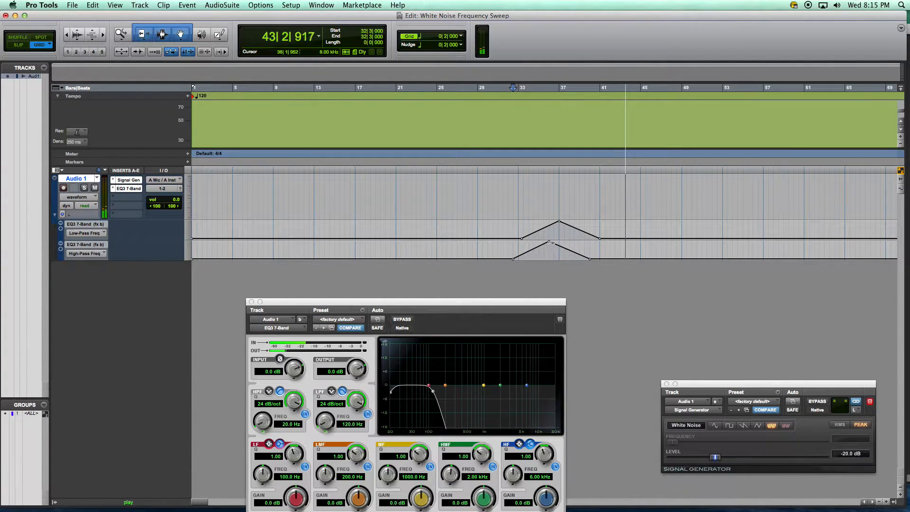
Place the High-Pass Freq peak at about bar 37 and its end breakpoint at 41|3|000, and audition the sweep
{"action": "left_click_drag", "start_coordinate": [548, 241], "coordinate": [605, 259]}
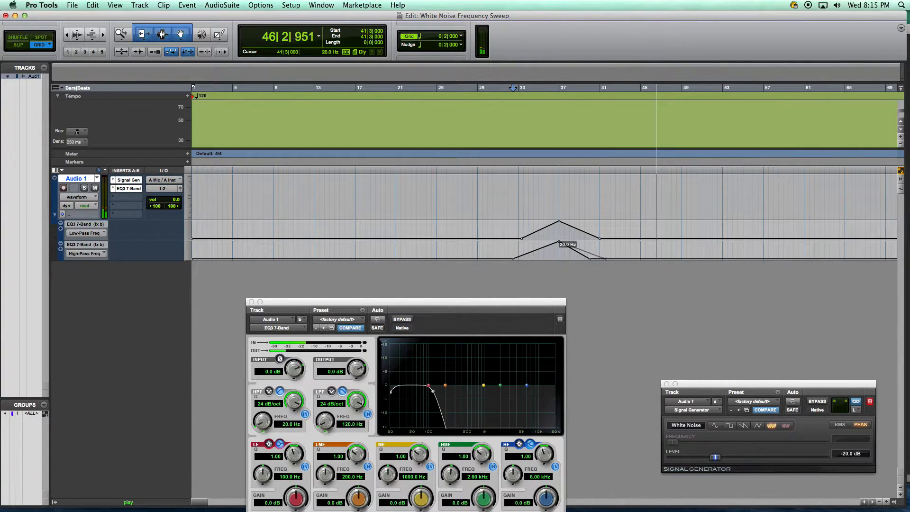
{"action": "key", "text": "space"}
{"action": "key", "text": "space"}
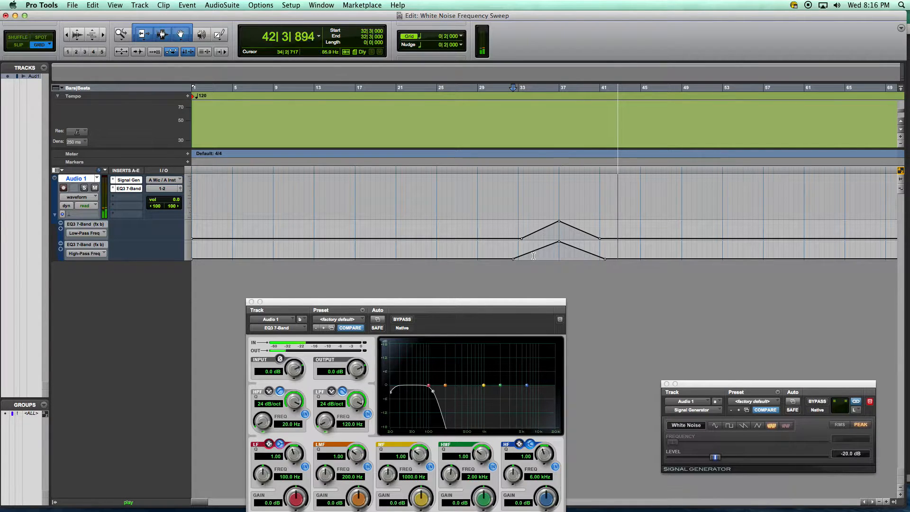
{"action": "left_click_drag", "start_coordinate": [474, 299], "coordinate": [497, 306]}
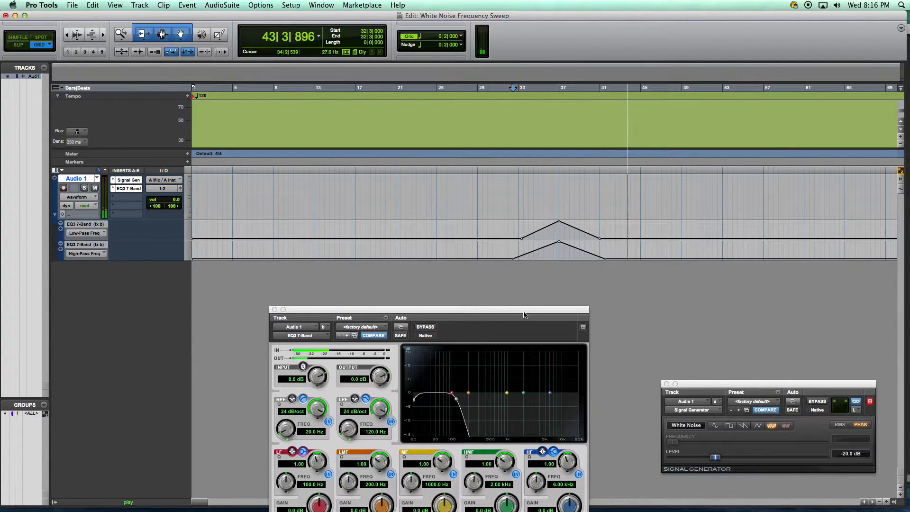
{"action": "key", "text": "space"}
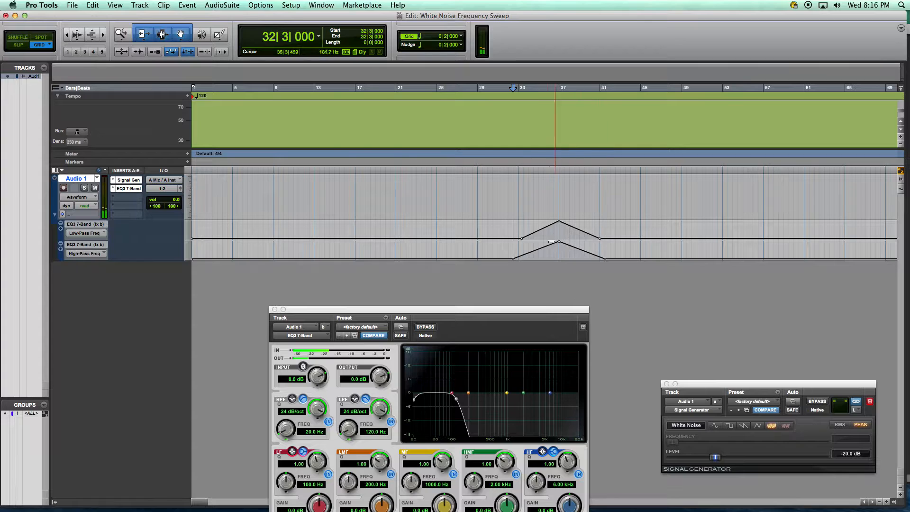
{"action": "left_click_drag", "start_coordinate": [535, 311], "coordinate": [577, 309]}
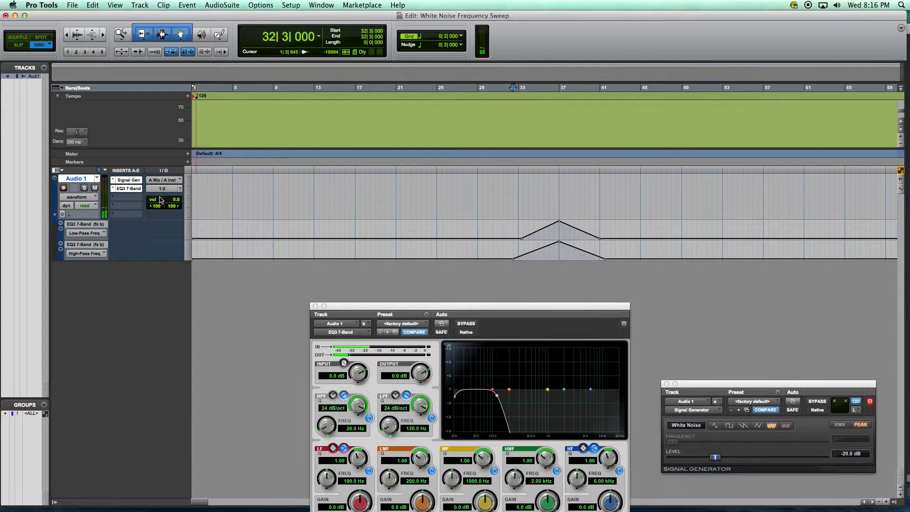
Insert the stereo AIR Chorus plug-in after the EQ on Audio 1 and arrange its window beside the EQ window below the track
{"action": "left_click", "coordinate": [128, 203]}
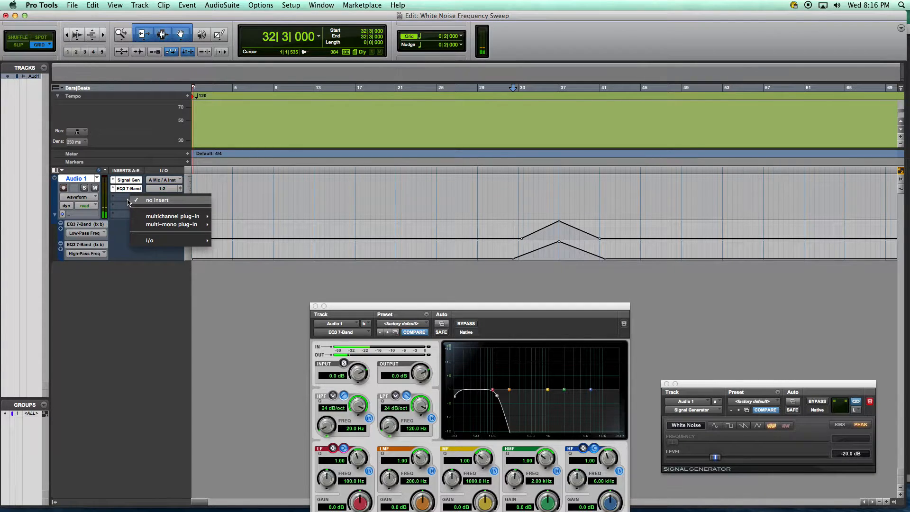
{"action": "mouse_move", "coordinate": [174, 216]}
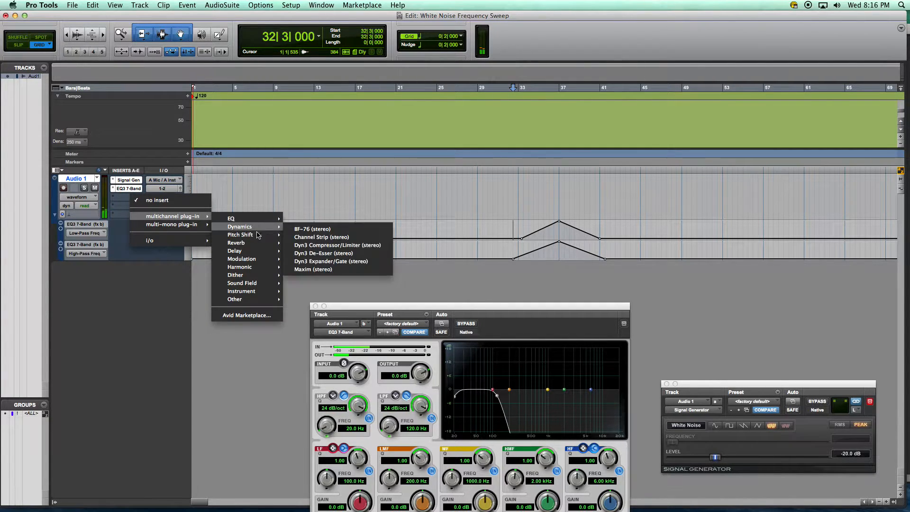
{"action": "mouse_move", "coordinate": [262, 260]}
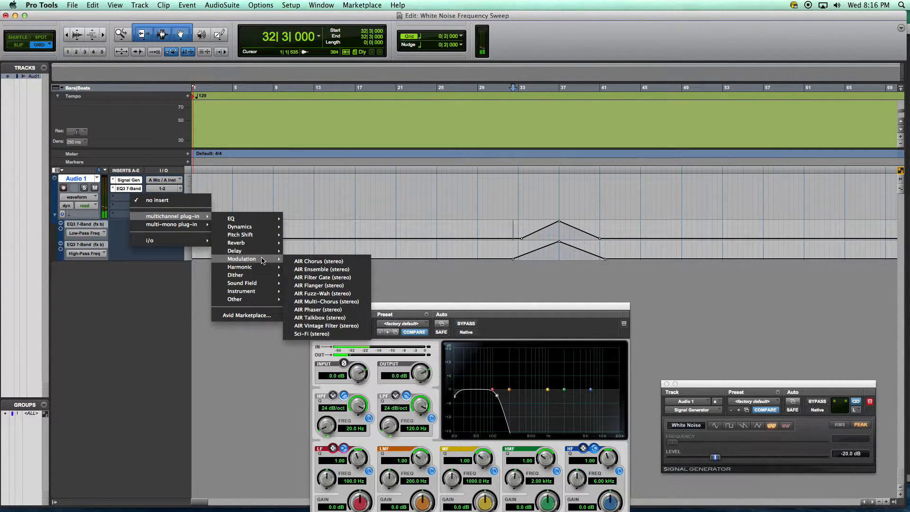
{"action": "left_click", "coordinate": [308, 261]}
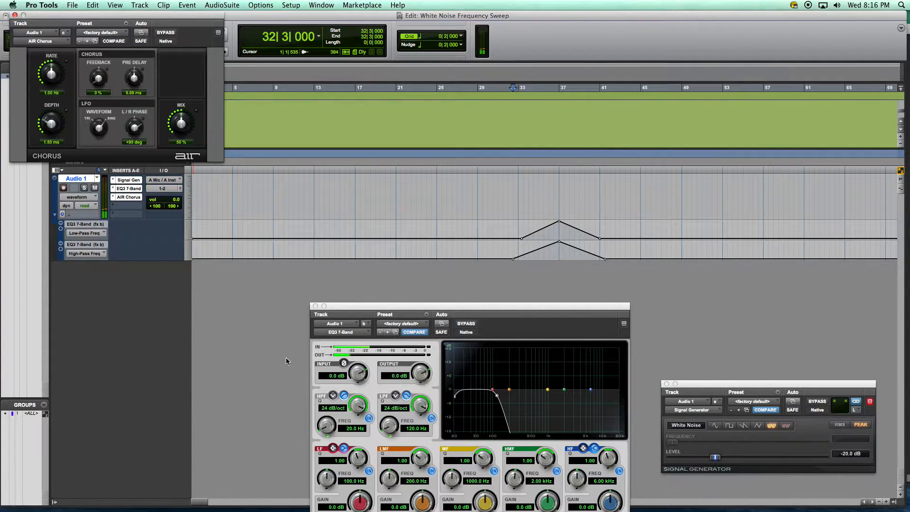
{"action": "left_click_drag", "start_coordinate": [106, 16], "coordinate": [168, 316]}
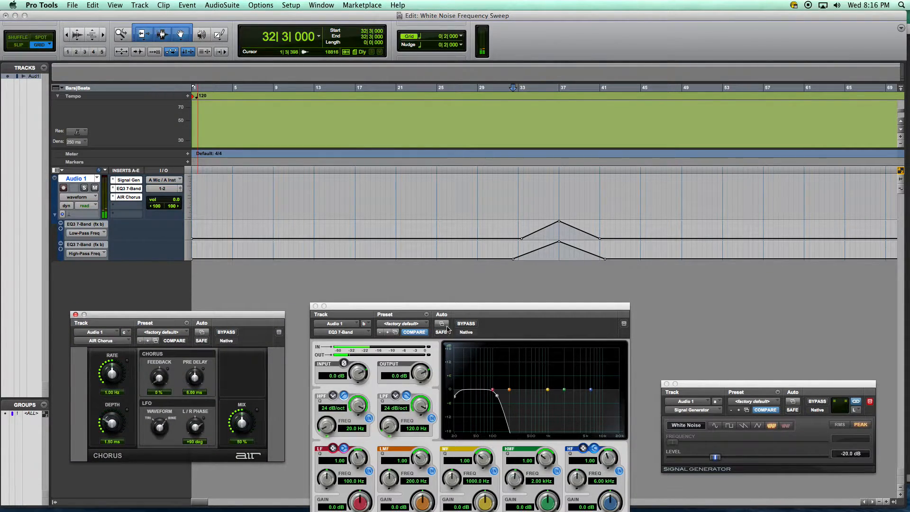
{"action": "left_click_drag", "start_coordinate": [399, 306], "coordinate": [412, 310]}
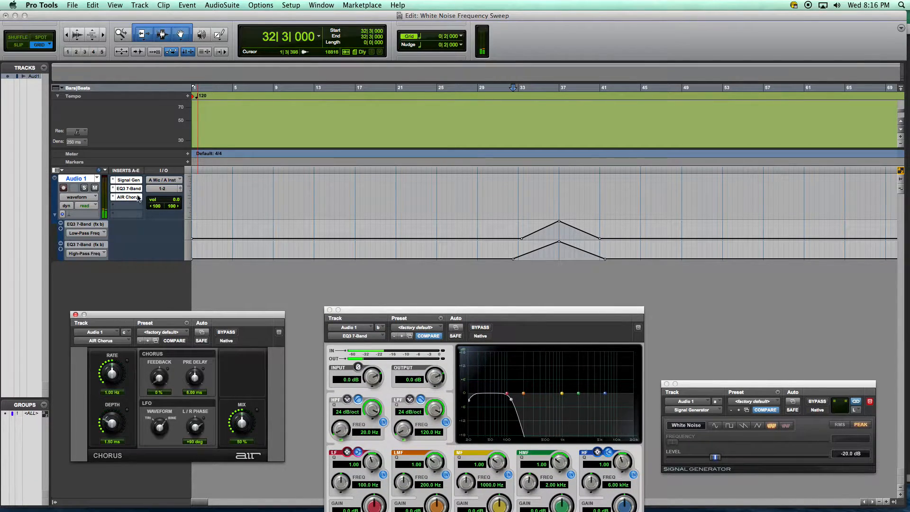
{"action": "mouse_move", "coordinate": [201, 316]}
{"action": "left_mouse_down"}
{"action": "mouse_move", "coordinate": [201, 334]}
{"action": "mouse_move", "coordinate": [205, 307]}
{"action": "left_mouse_up"}
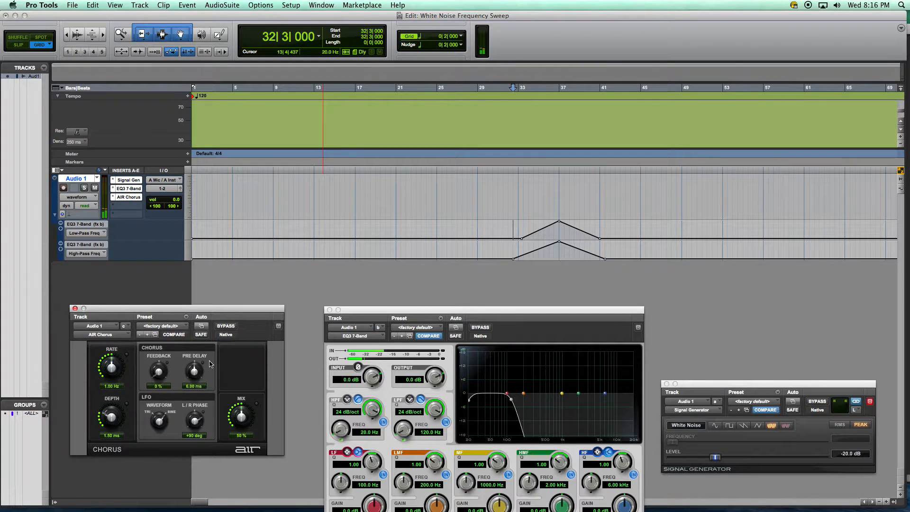
Set the chorus depth to 3.74 ms and mix to 44%, and play the sweep with the chorus
{"action": "left_click", "coordinate": [151, 369]}
{"action": "left_click_drag", "start_coordinate": [108, 417], "coordinate": [123, 413]}
{"action": "mouse_move", "coordinate": [243, 419]}
{"action": "left_mouse_down"}
{"action": "mouse_move", "coordinate": [266, 418]}
{"action": "mouse_move", "coordinate": [239, 422]}
{"action": "left_mouse_up"}
{"action": "key", "text": "space"}
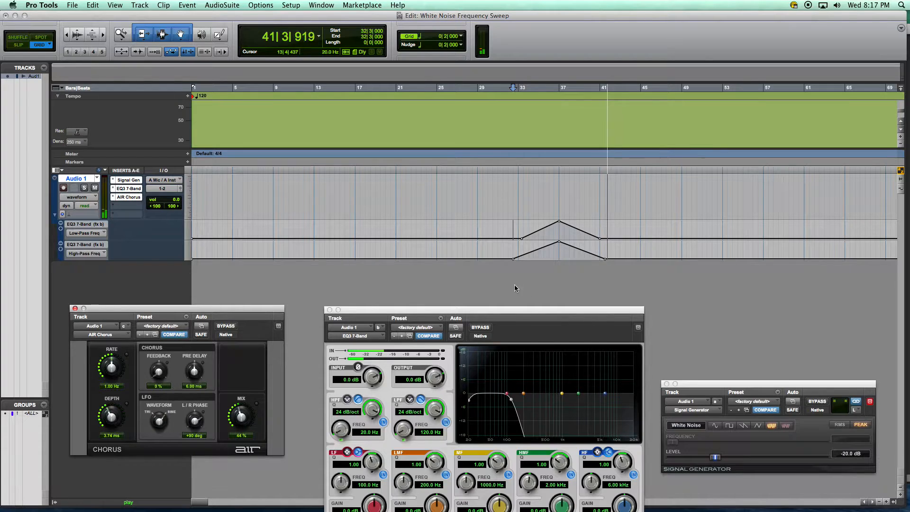
{"action": "left_click_drag", "start_coordinate": [226, 311], "coordinate": [223, 329]}
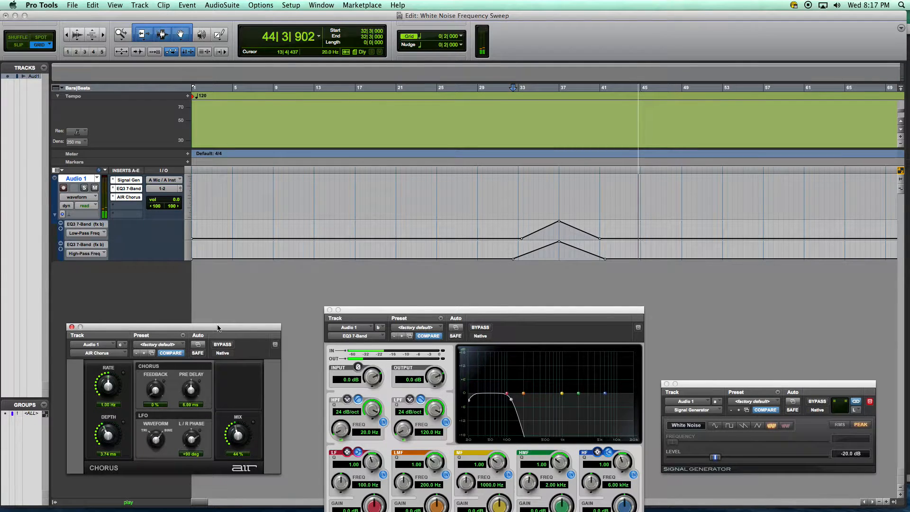
{"action": "left_click_drag", "start_coordinate": [192, 327], "coordinate": [207, 345]}
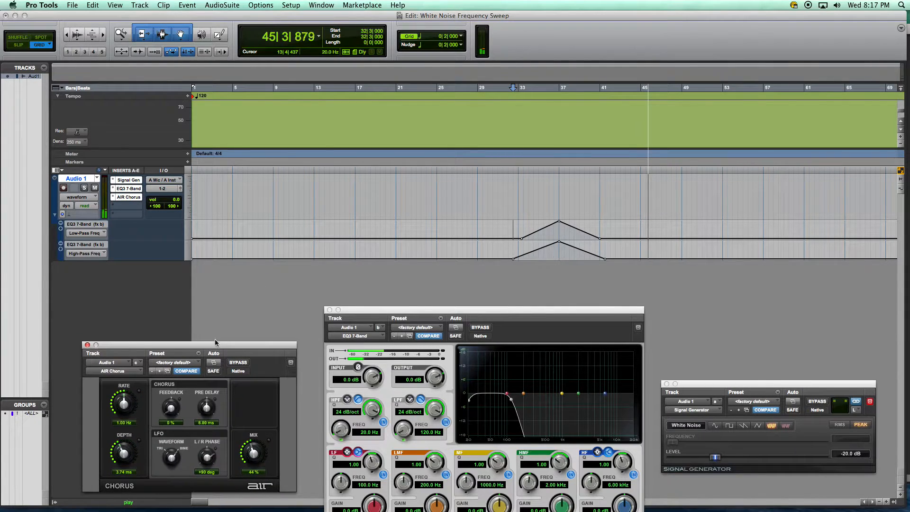
{"action": "key", "text": "space"}
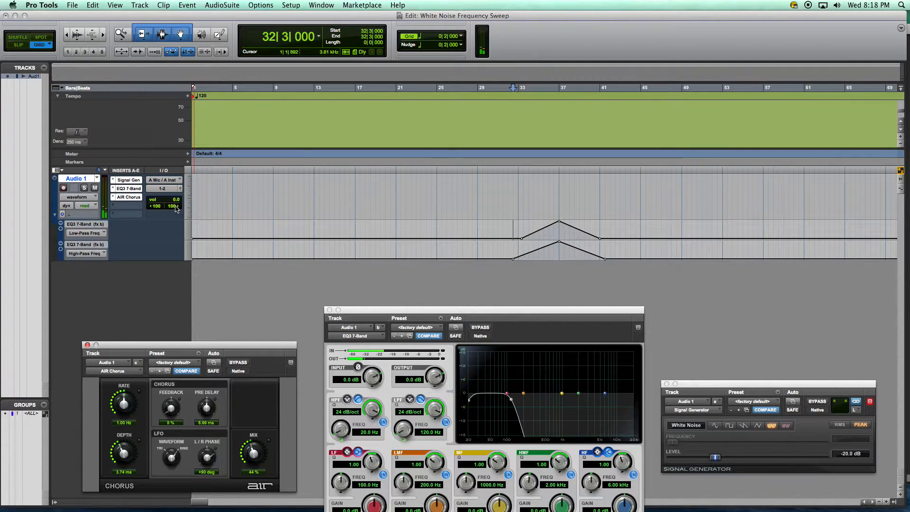
{"action": "key", "text": "super+equal"}
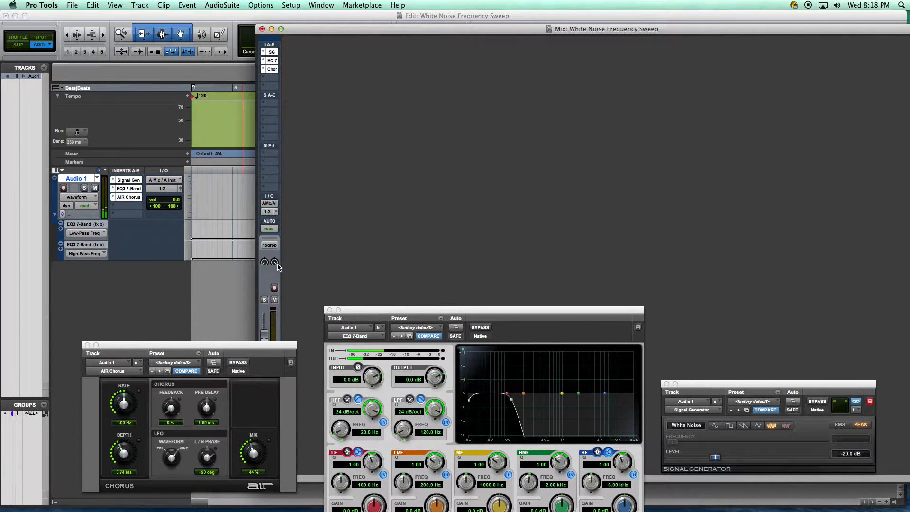
{"action": "key", "text": "alt+super+m"}
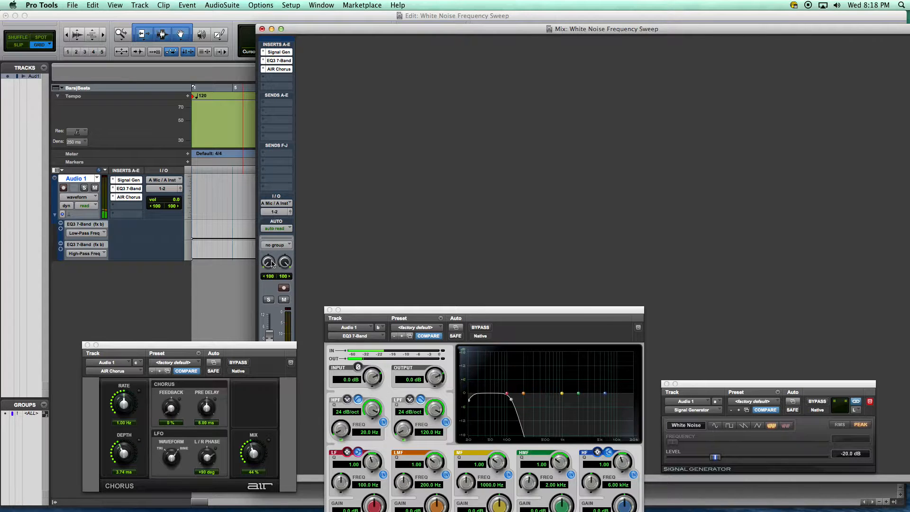
{"action": "left_click", "coordinate": [290, 212]}
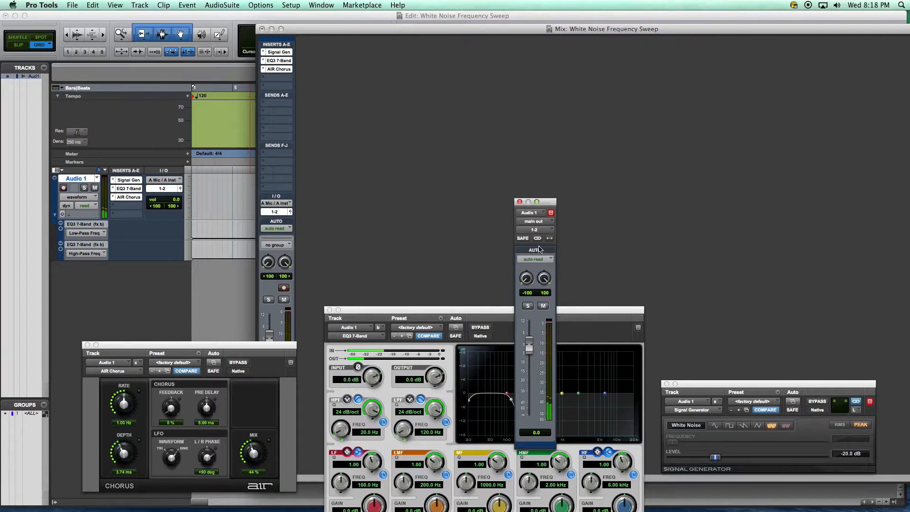
{"action": "left_click", "coordinate": [519, 202]}
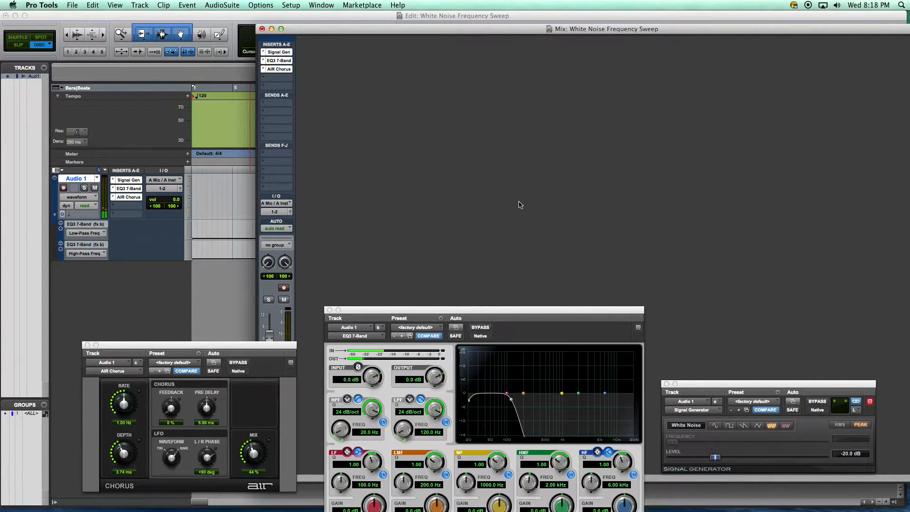
{"action": "key", "text": "super+equal"}
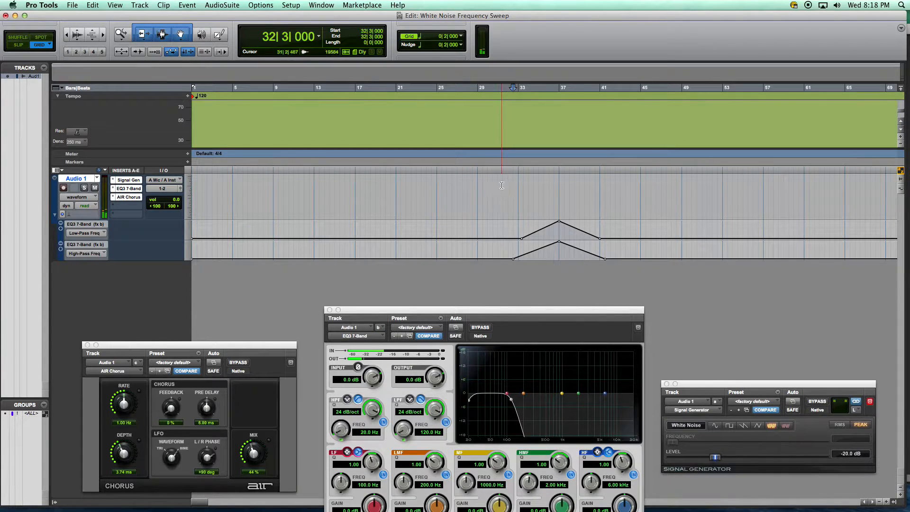
Open Audio 1's output window, place it above the EQ window, and set the right pan to -100
{"action": "left_click", "coordinate": [181, 191]}
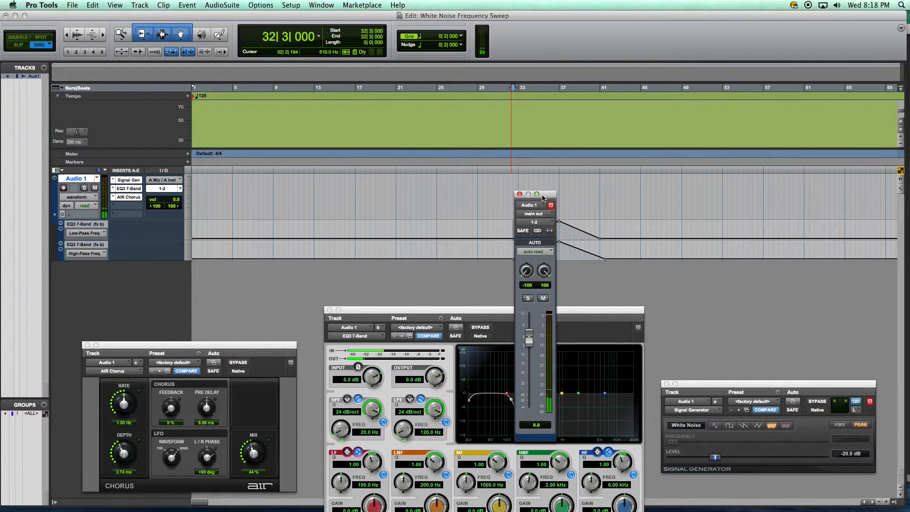
{"action": "left_click_drag", "start_coordinate": [544, 197], "coordinate": [606, 87]}
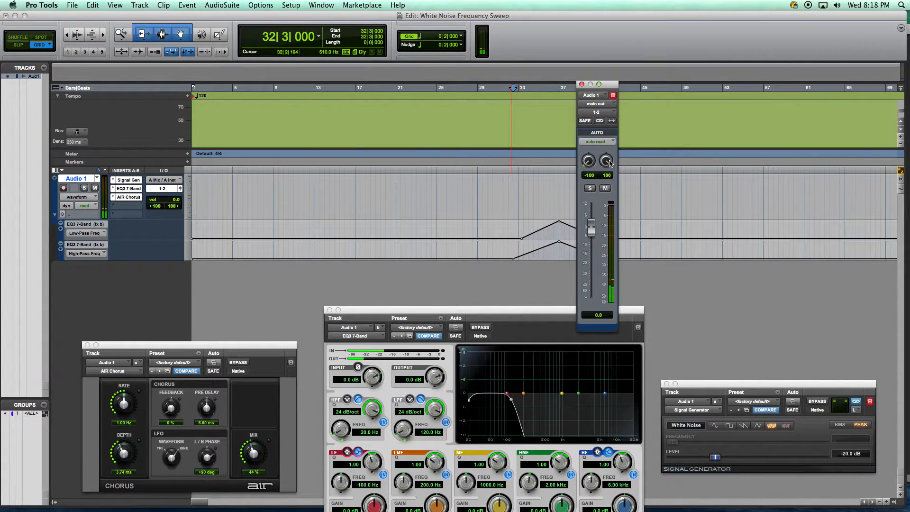
{"action": "left_click_drag", "start_coordinate": [609, 164], "coordinate": [567, 162]}
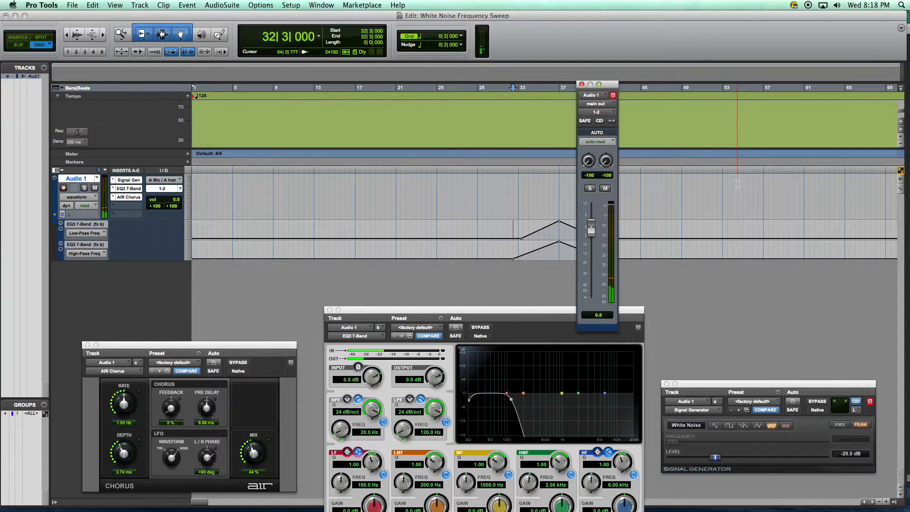
Link Audio 1's left and right pan controls with both at -100, and move the output window clear of the sweep automation
{"action": "left_click", "coordinate": [600, 121]}
{"action": "mouse_move", "coordinate": [606, 162]}
{"action": "left_mouse_down"}
{"action": "mouse_move", "coordinate": [669, 152]}
{"action": "mouse_move", "coordinate": [682, 155]}
{"action": "mouse_move", "coordinate": [603, 161]}
{"action": "mouse_move", "coordinate": [689, 160]}
{"action": "mouse_move", "coordinate": [596, 160]}
{"action": "left_mouse_up"}
{"action": "left_click", "coordinate": [599, 121]}
{"action": "left_click_drag", "start_coordinate": [606, 159], "coordinate": [588, 163]}
{"action": "left_click", "coordinate": [600, 120]}
{"action": "left_click_drag", "start_coordinate": [610, 86], "coordinate": [748, 89]}
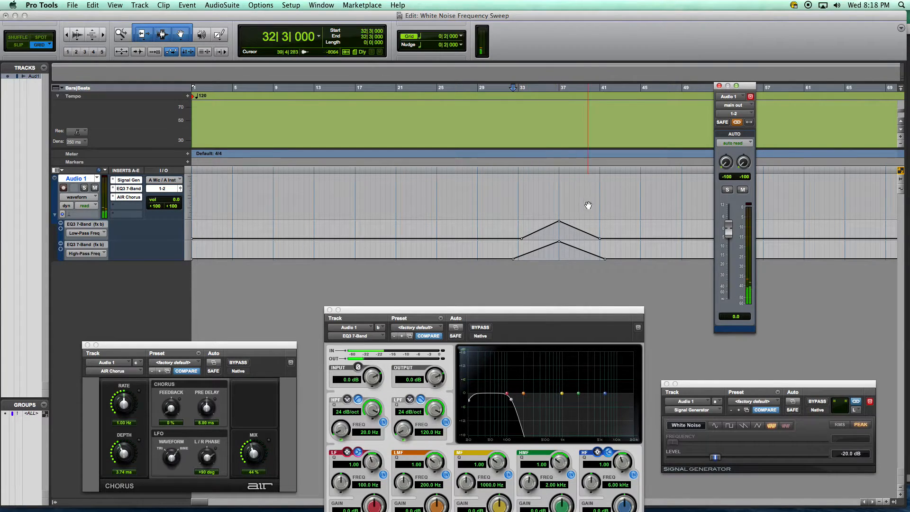
Check pan write-enable in the Automation window and set Audio 1's automation mode to latch
{"action": "left_click", "coordinate": [742, 145]}
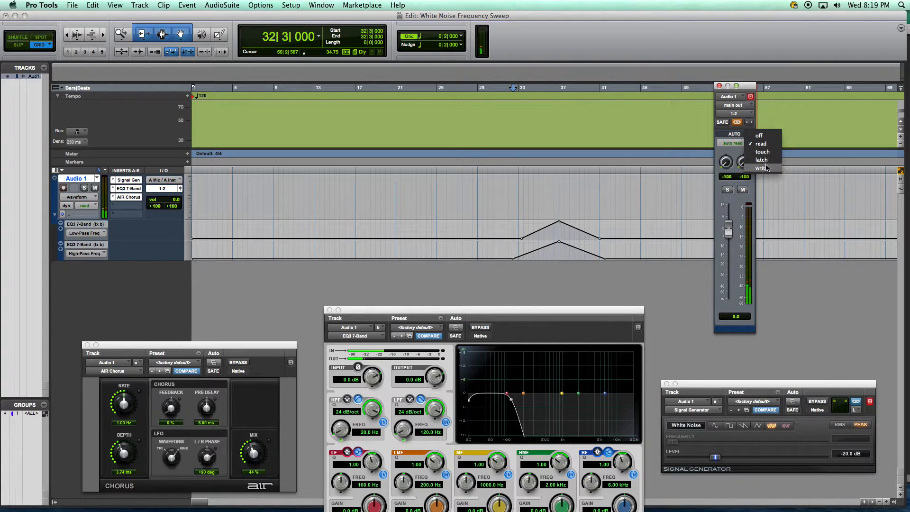
{"action": "left_click", "coordinate": [800, 141]}
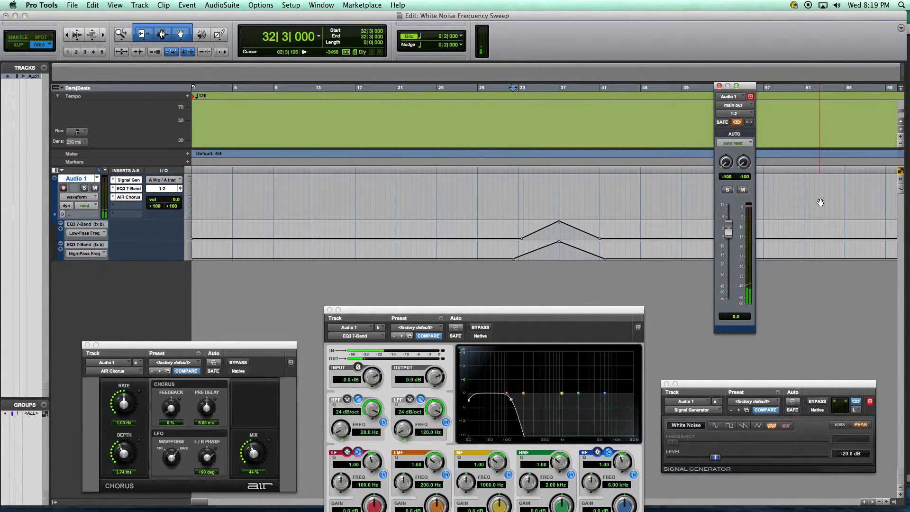
{"action": "key", "text": "super+4"}
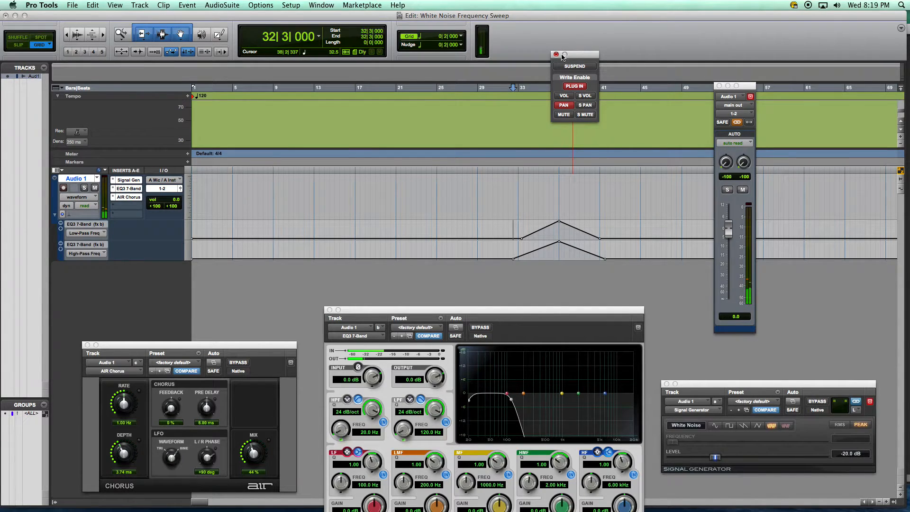
{"action": "key", "text": "super+4"}
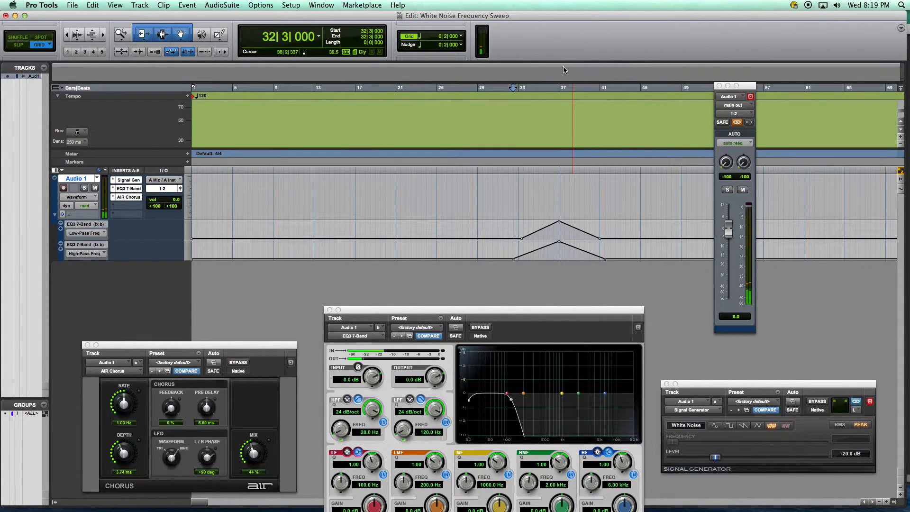
{"action": "left_click", "coordinate": [747, 143]}
{"action": "left_click", "coordinate": [765, 160]}
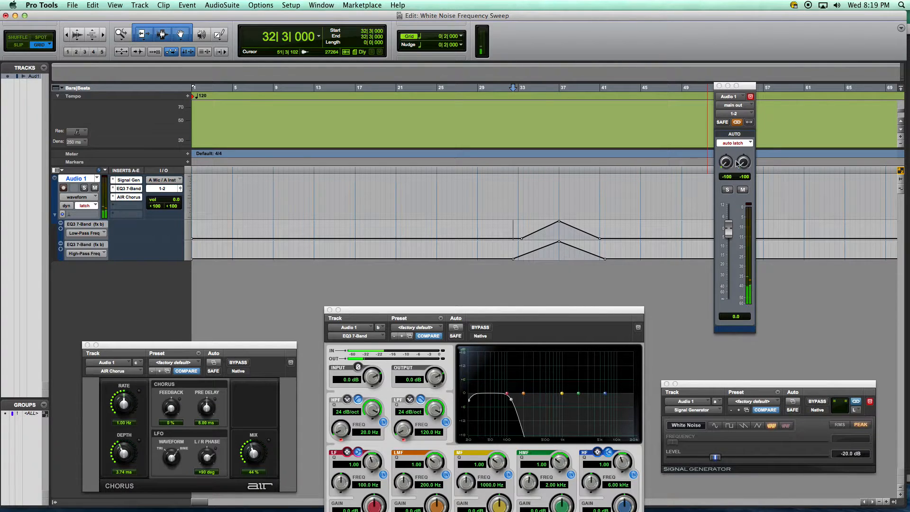
Record a pan automation pass from 32|3|000, moving both linked pans gradually from -100 to 100 during the sweep
{"action": "key", "text": "space"}
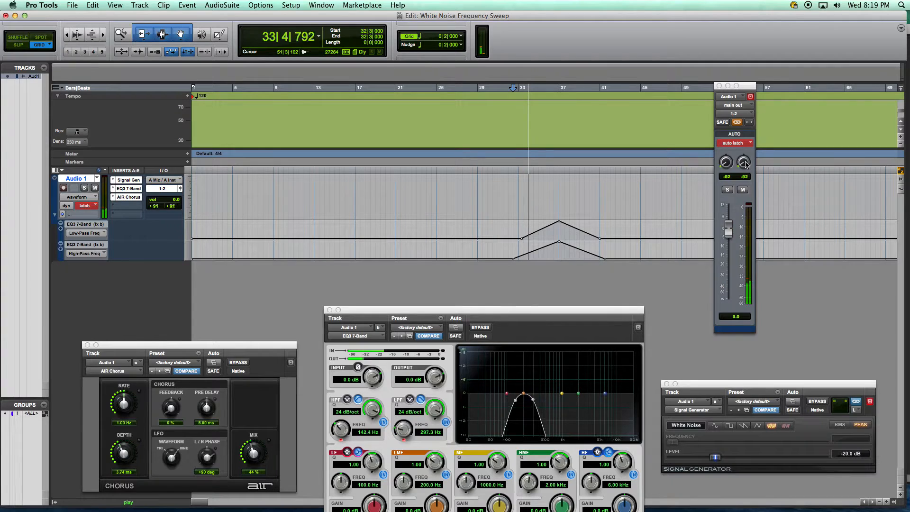
{"action": "left_click_drag", "start_coordinate": [743, 164], "coordinate": [784, 151]}
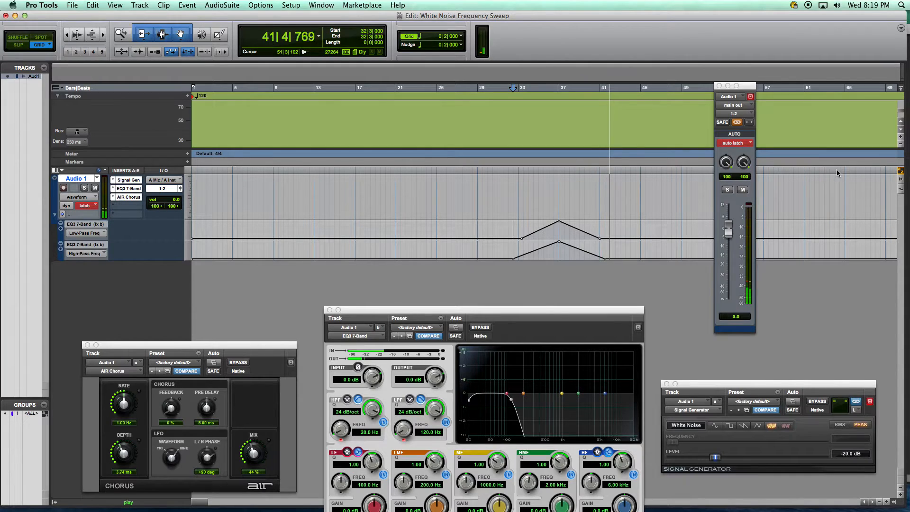
{"action": "key", "text": "space"}
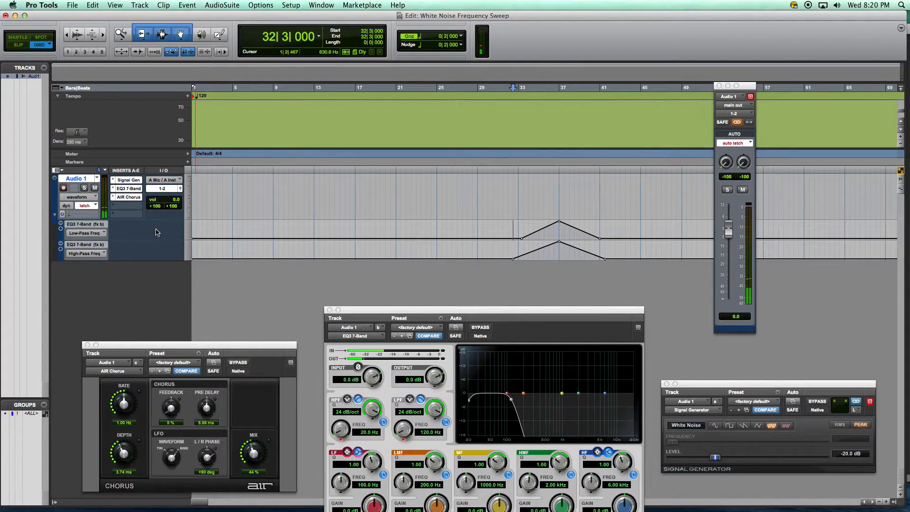
Inspect the recorded left pan automation on Audio 1 and return the track to waveform view
{"action": "left_click", "coordinate": [92, 199]}
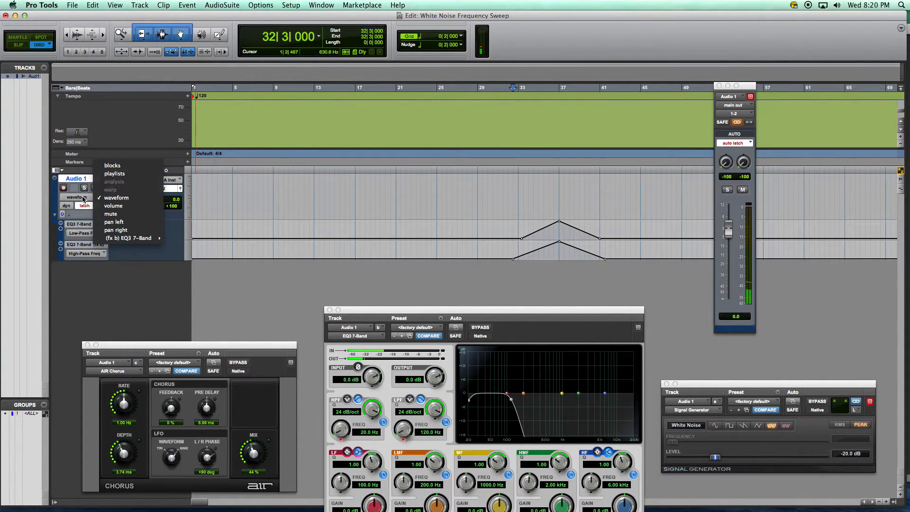
{"action": "left_click", "coordinate": [83, 199]}
{"action": "left_click", "coordinate": [82, 199]}
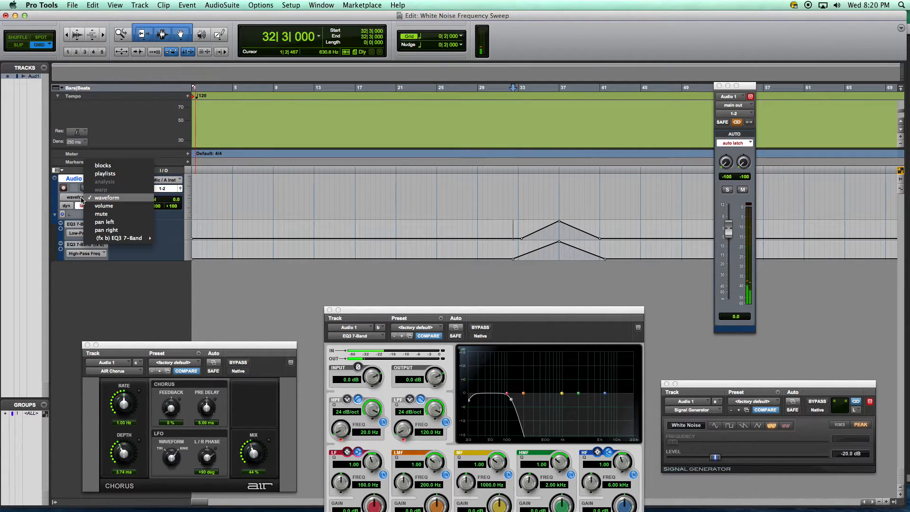
{"action": "left_click", "coordinate": [102, 223]}
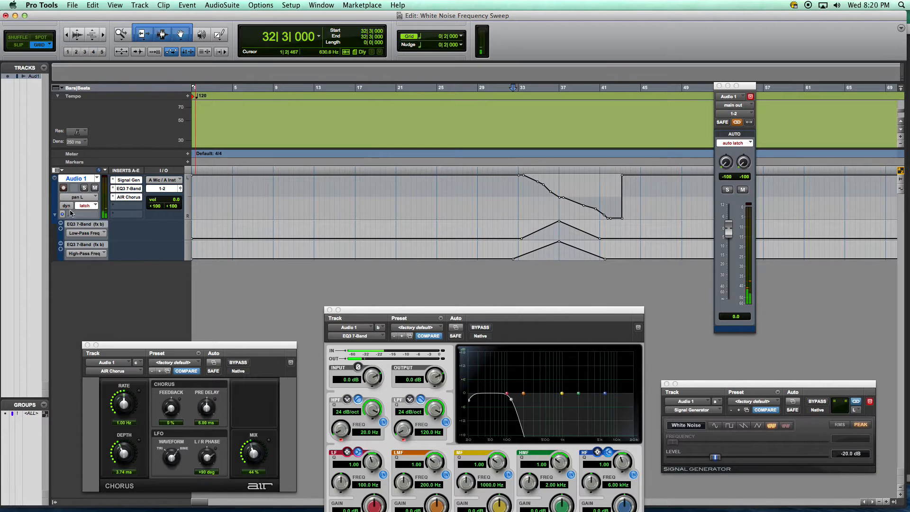
{"action": "left_click", "coordinate": [87, 199]}
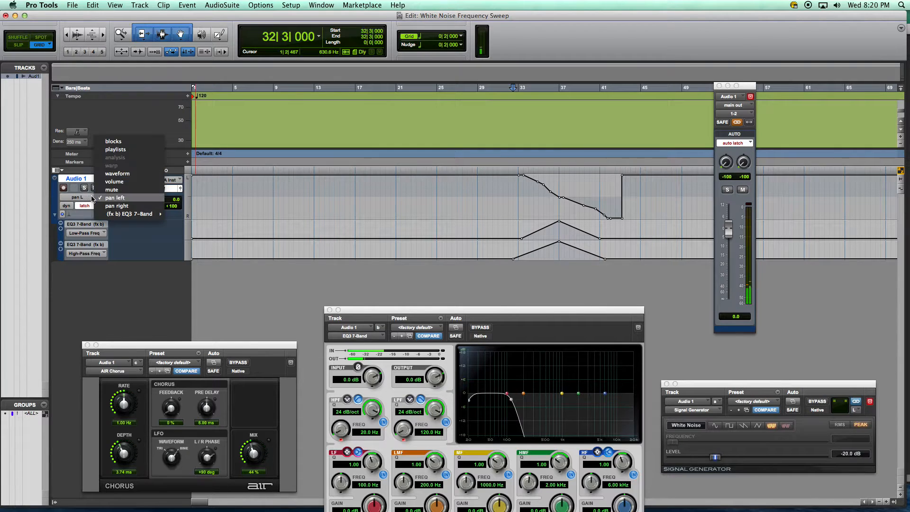
{"action": "left_click", "coordinate": [114, 178]}
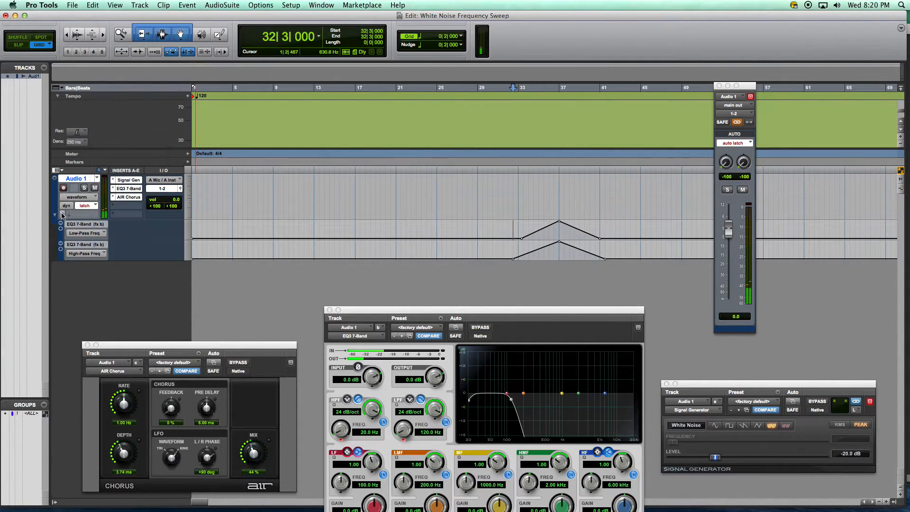
Show the pan automation lane under Audio 1 without the mute and volume lanes, and lower the EQ window to uncover it
{"action": "left_click", "coordinate": [61, 249]}
{"action": "left_click", "coordinate": [61, 249]}
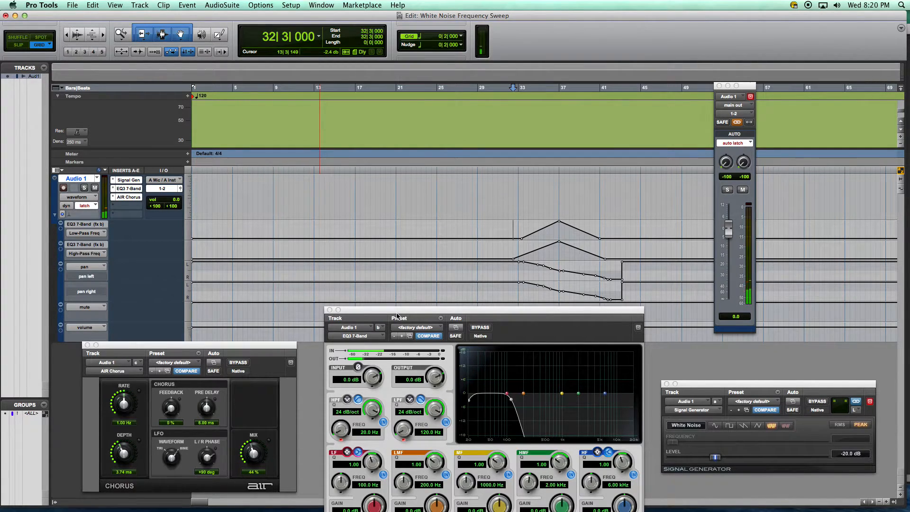
{"action": "left_click_drag", "start_coordinate": [397, 316], "coordinate": [414, 370]}
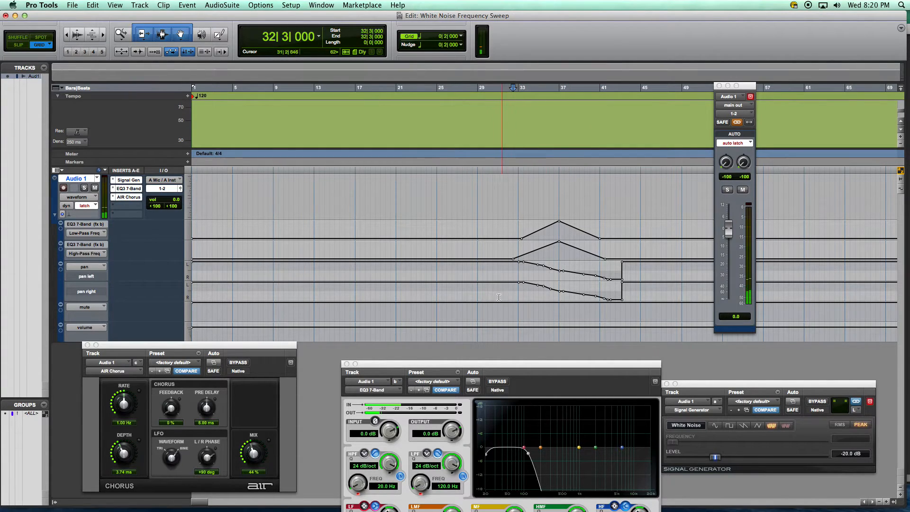
{"action": "left_click", "coordinate": [60, 305]}
{"action": "left_click", "coordinate": [61, 305]}
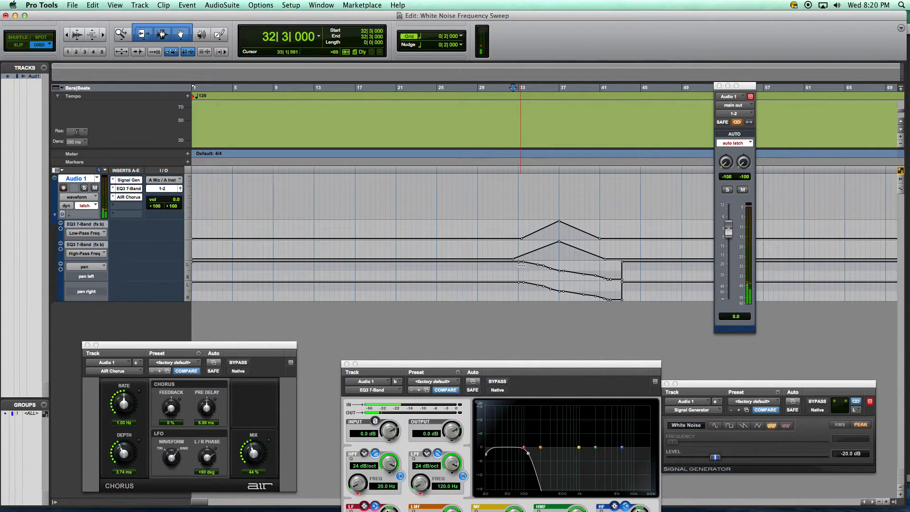
Straighten the pan ramp by deleting the breakpoints between 33|3|000 and about bar 42, and end it at about bar 41
{"action": "left_click_drag", "start_coordinate": [522, 270], "coordinate": [610, 306]}
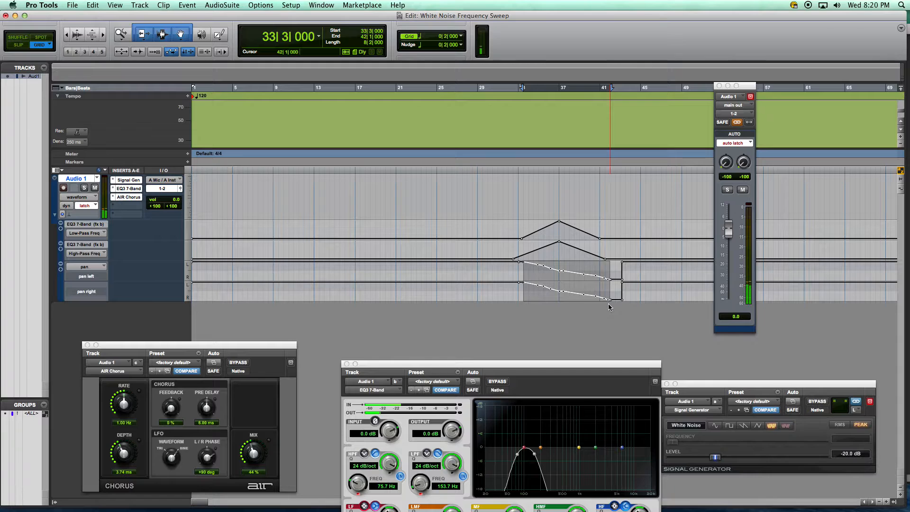
{"action": "key", "text": "Delete"}
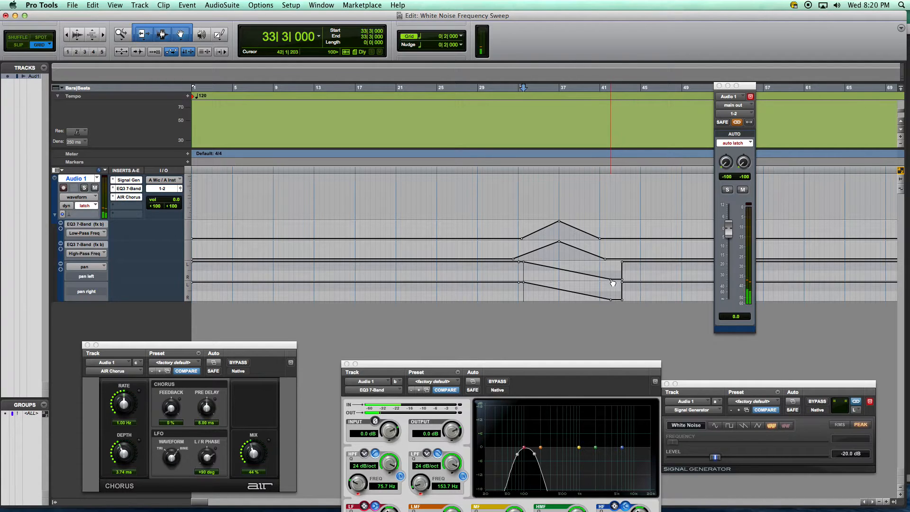
{"action": "left_click_drag", "start_coordinate": [610, 279], "coordinate": [605, 299]}
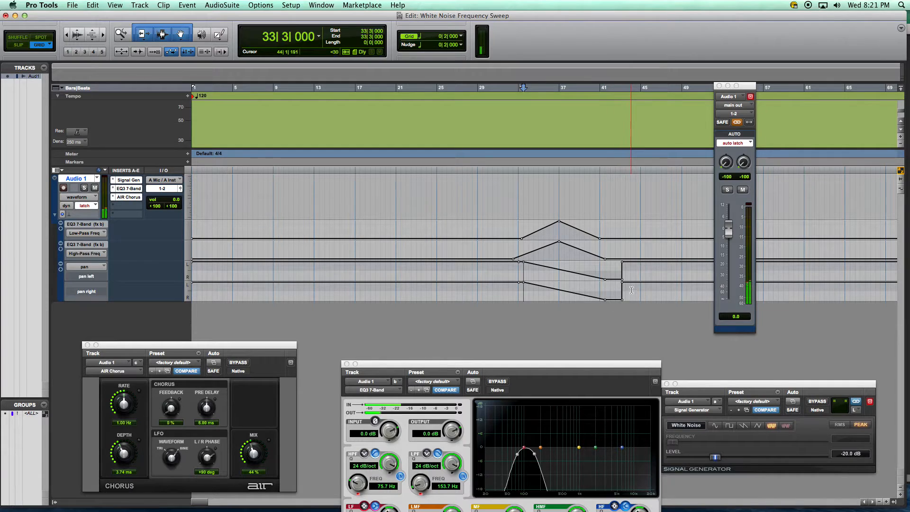
{"action": "left_click", "coordinate": [524, 282], "text": "alt"}
Play the sweep from 32|3|000 to audition the straightened pan automation
{"action": "left_click", "coordinate": [515, 271]}
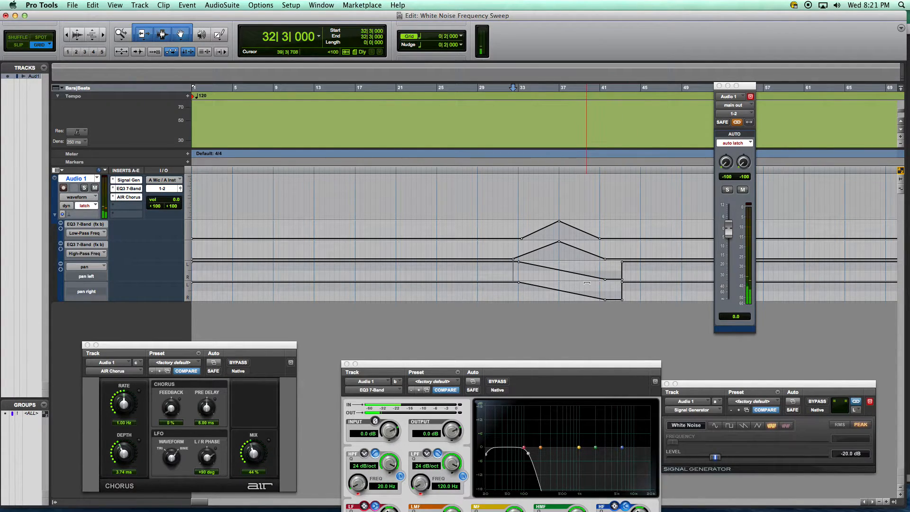
{"action": "key", "text": "space"}
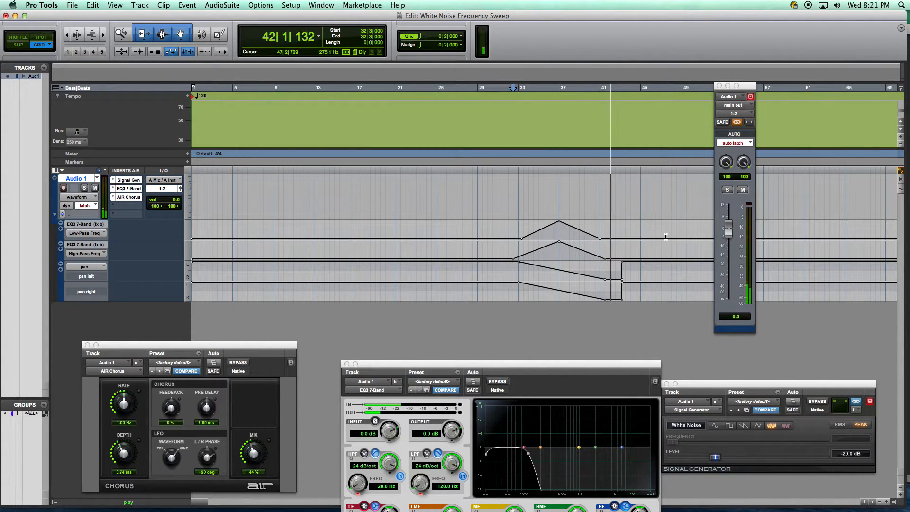
{"action": "key", "text": "space"}
Examine the EQ and pan settings before and after the sweep, placing the cursor at 29|1|000, 32|3|000 and 42|3|000
{"action": "left_click", "coordinate": [498, 274]}
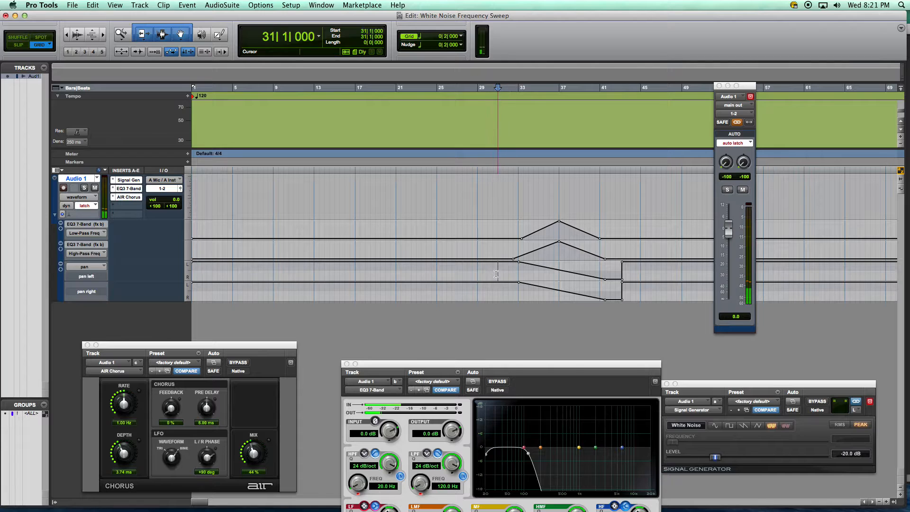
{"action": "left_click", "coordinate": [656, 273]}
{"action": "left_click", "coordinate": [477, 274]}
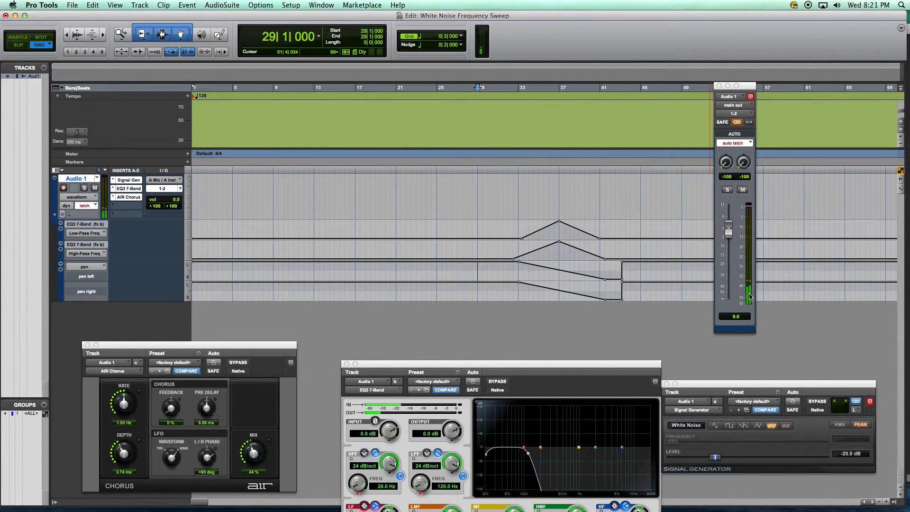
{"action": "left_click_drag", "start_coordinate": [543, 367], "coordinate": [486, 268]}
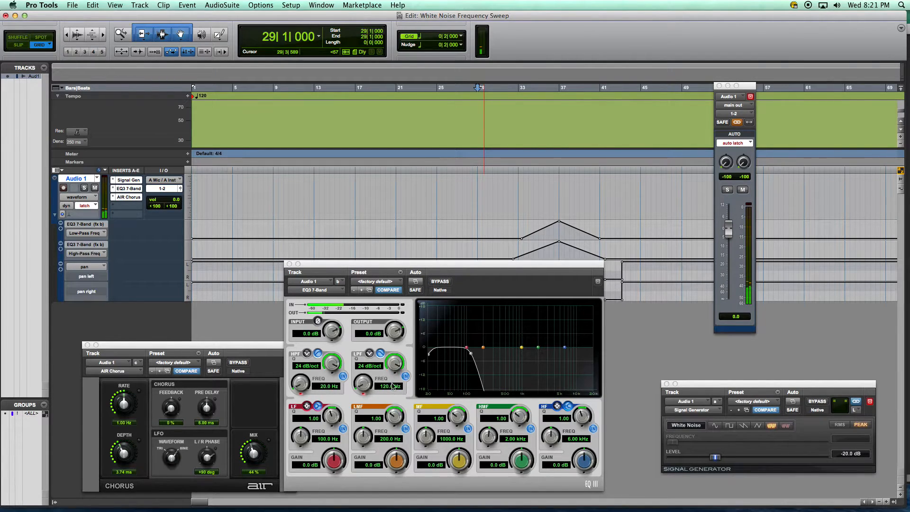
{"action": "left_click_drag", "start_coordinate": [531, 264], "coordinate": [600, 355]}
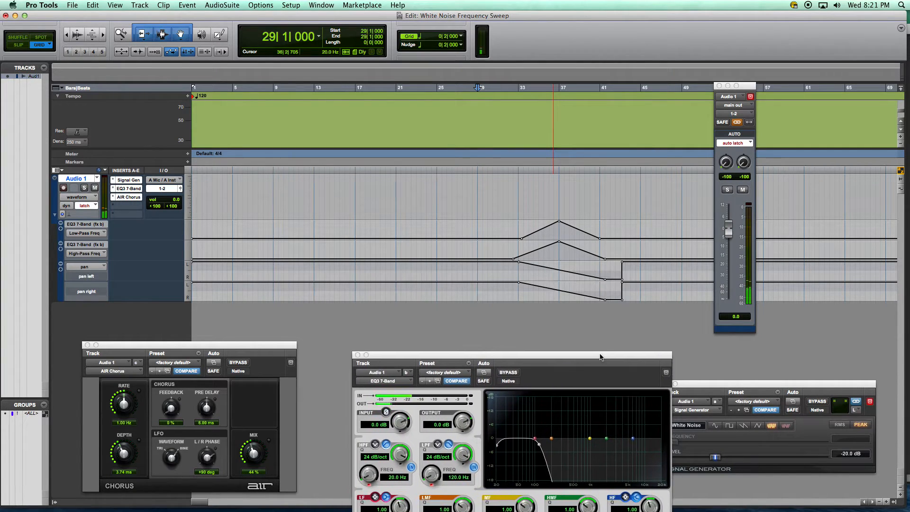
{"action": "left_click", "coordinate": [514, 231]}
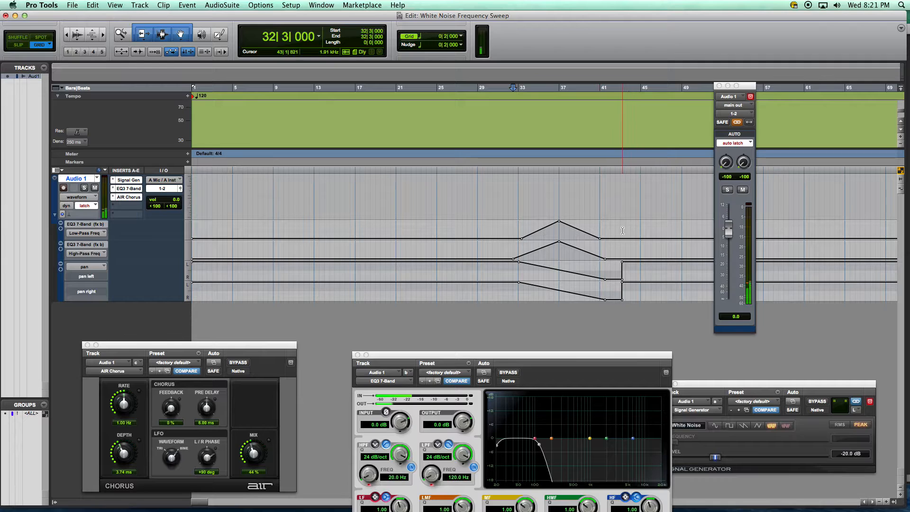
{"action": "left_click", "coordinate": [617, 230]}
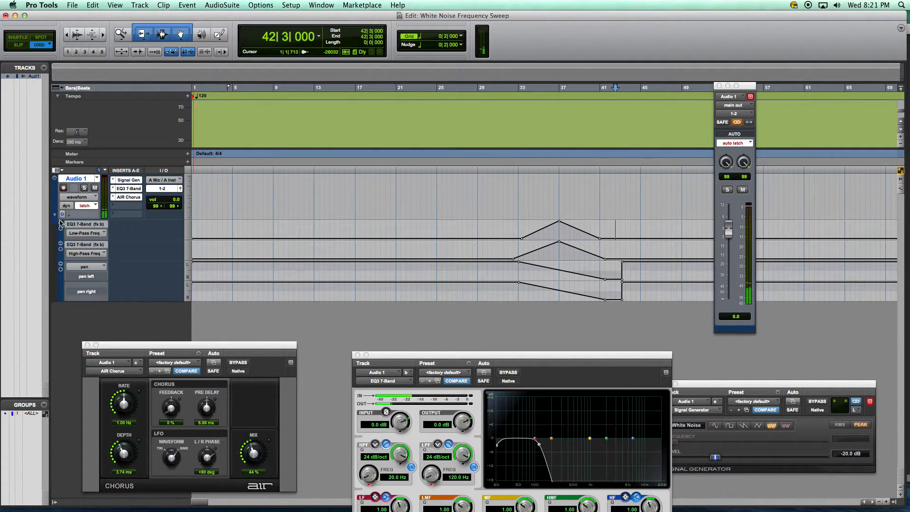
Show the volume automation lane under Audio 1 and lower its level to -∞ dB
{"action": "left_click", "coordinate": [60, 270]}
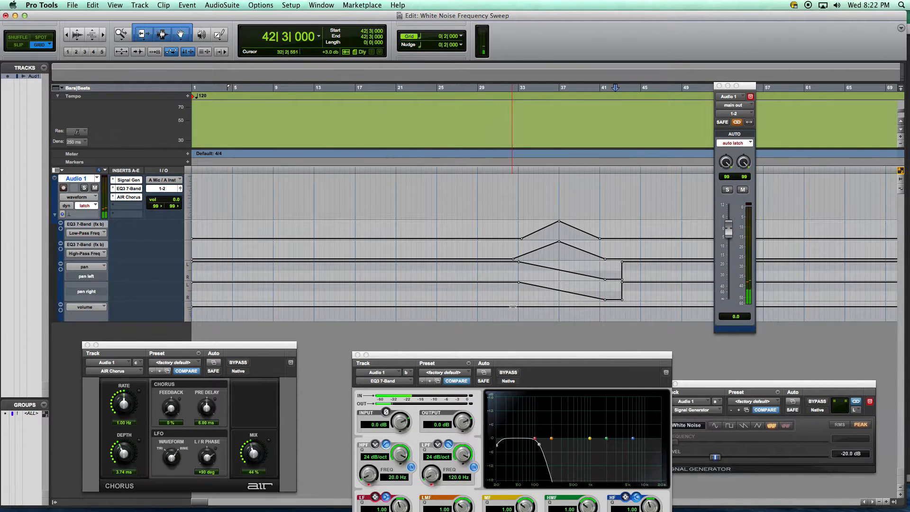
{"action": "left_click", "coordinate": [194, 309]}
{"action": "left_click_drag", "start_coordinate": [194, 309], "coordinate": [193, 320]}
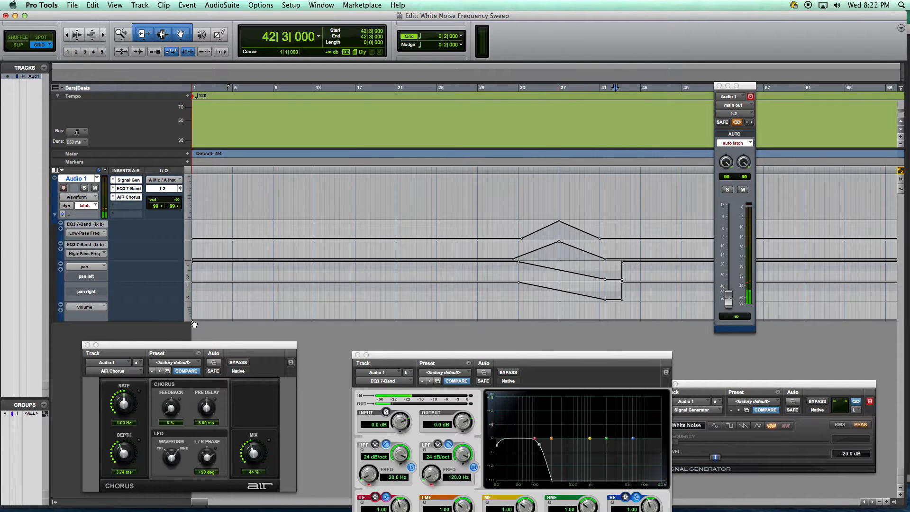
{"action": "left_click_drag", "start_coordinate": [193, 320], "coordinate": [193, 309]}
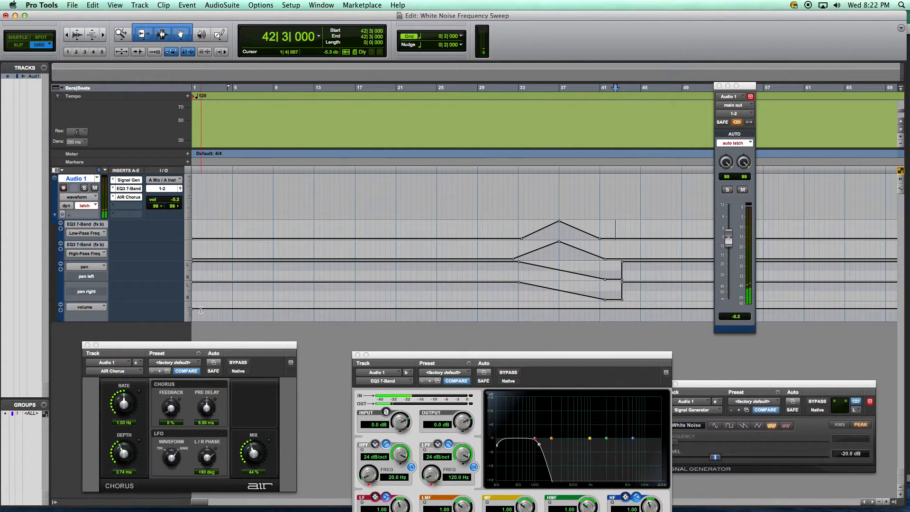
{"action": "left_click_drag", "start_coordinate": [194, 310], "coordinate": [194, 321]}
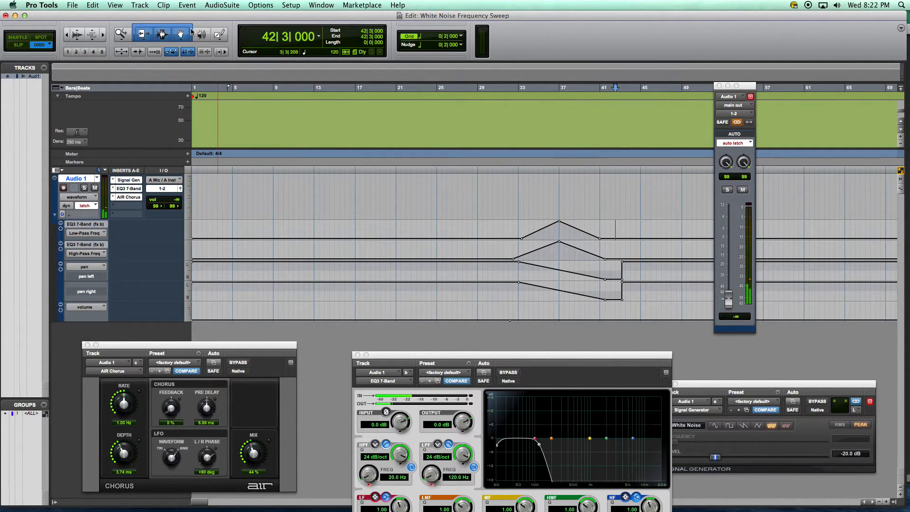
Add volume breakpoints on Audio 1 to form a fade peaking at 37|1|000 with about +6.5 dB and ending at about bar 44
{"action": "left_click", "coordinate": [629, 322]}
{"action": "left_click_drag", "start_coordinate": [565, 322], "coordinate": [564, 306]}
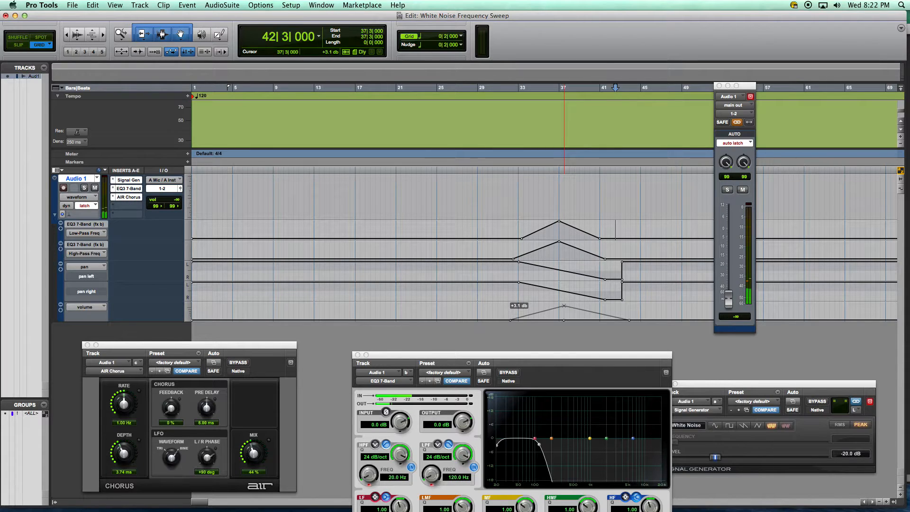
{"action": "left_click_drag", "start_coordinate": [563, 305], "coordinate": [559, 305]}
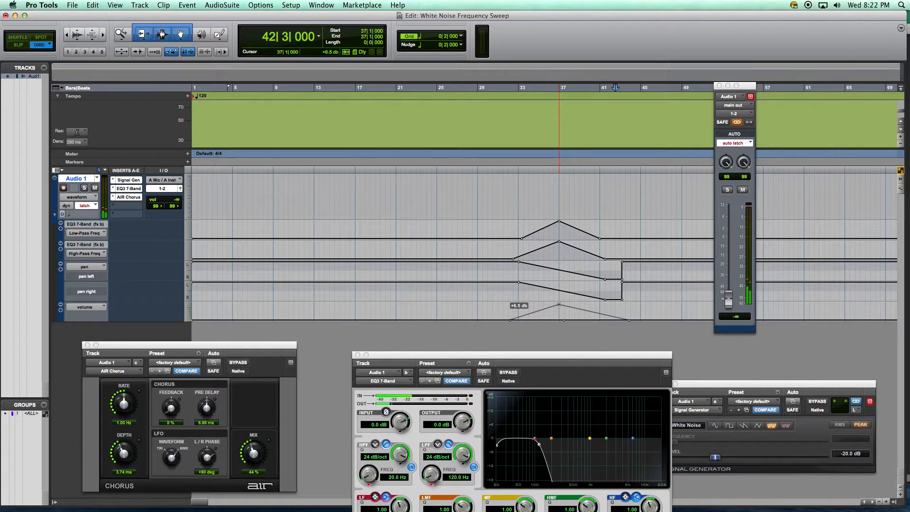
{"action": "left_click_drag", "start_coordinate": [559, 305], "coordinate": [559, 305]}
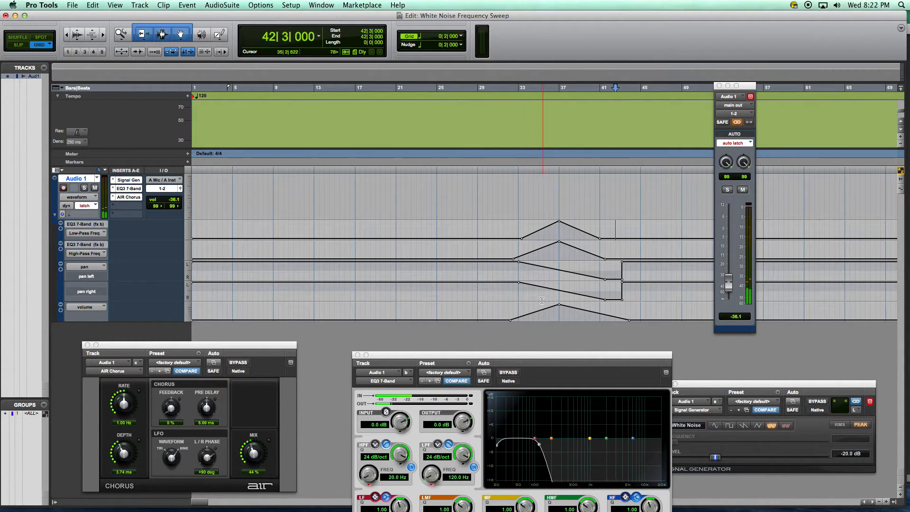
Widen the volume curve by adding raised breakpoints at about 34|3 and bar 40 on either side of the peak
{"action": "left_click", "coordinate": [586, 311]}
{"action": "left_click_drag", "start_coordinate": [538, 310], "coordinate": [534, 306]}
{"action": "left_click_drag", "start_coordinate": [533, 306], "coordinate": [589, 306]}
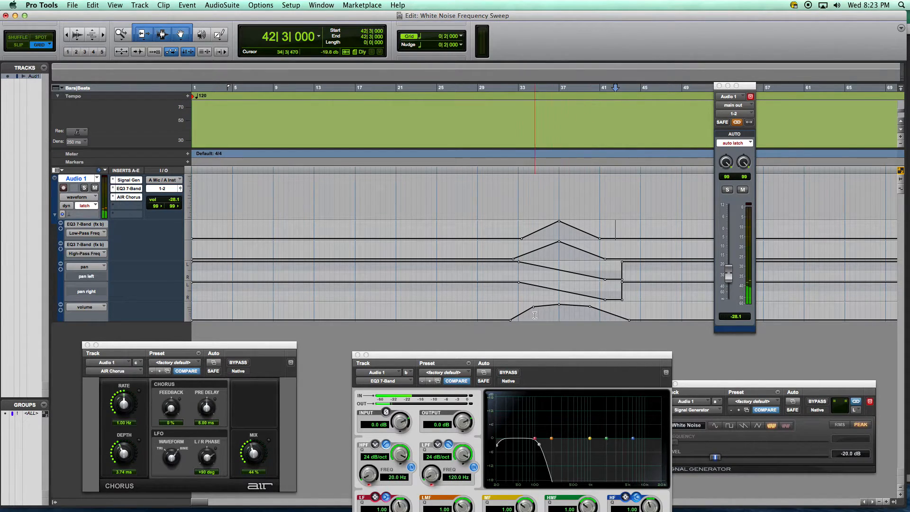
Play the sweep from 32|1|000 to audition the volume automation
{"action": "left_click", "coordinate": [509, 311]}
{"action": "key", "text": "space"}
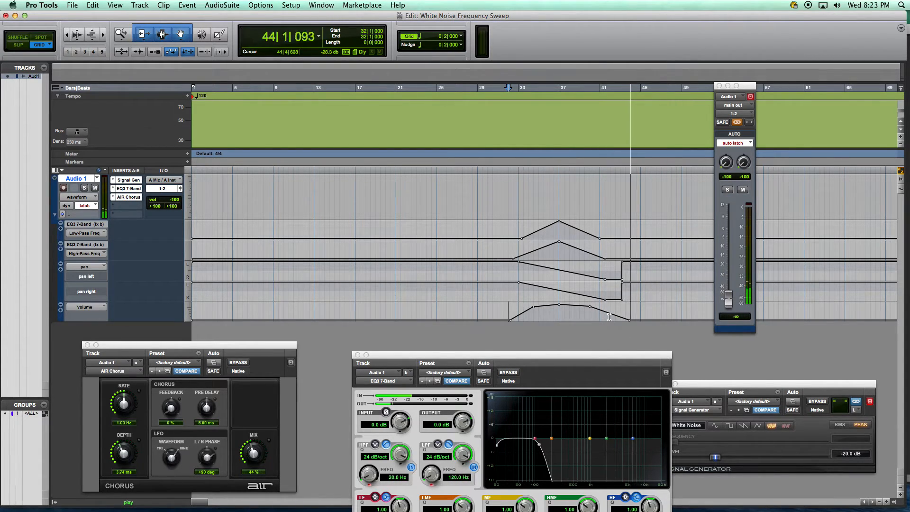
{"action": "key", "text": "space"}
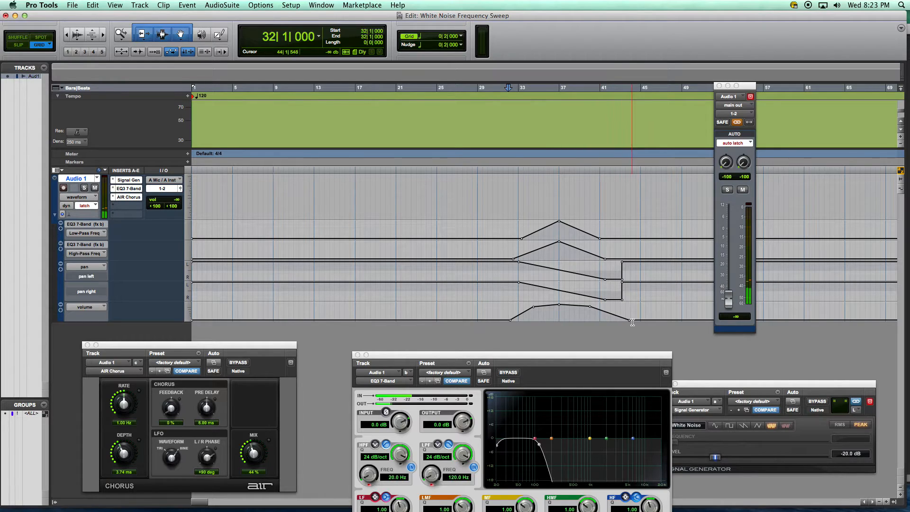
Move the end of the volume fade-out and the pan automation's return point earlier to about 41|3
{"action": "left_click_drag", "start_coordinate": [630, 320], "coordinate": [605, 320]}
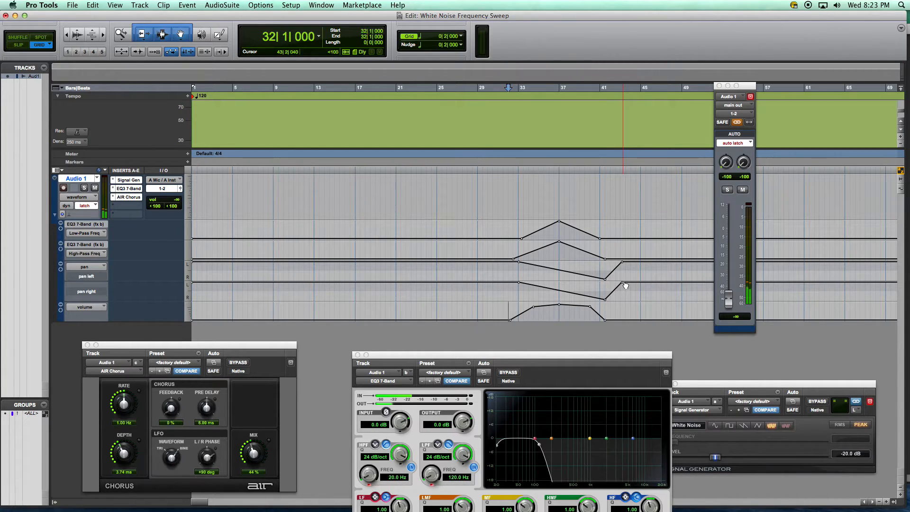
{"action": "left_click_drag", "start_coordinate": [623, 284], "coordinate": [605, 261]}
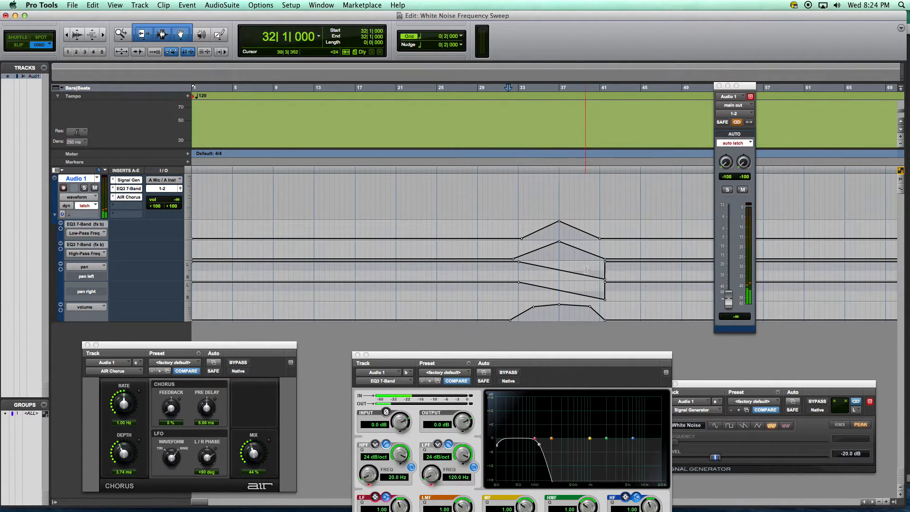
Move the EQ, Chorus and Signal Generator windows aside to clear space below Audio 1's automation lanes
{"action": "left_click_drag", "start_coordinate": [567, 358], "coordinate": [577, 385]}
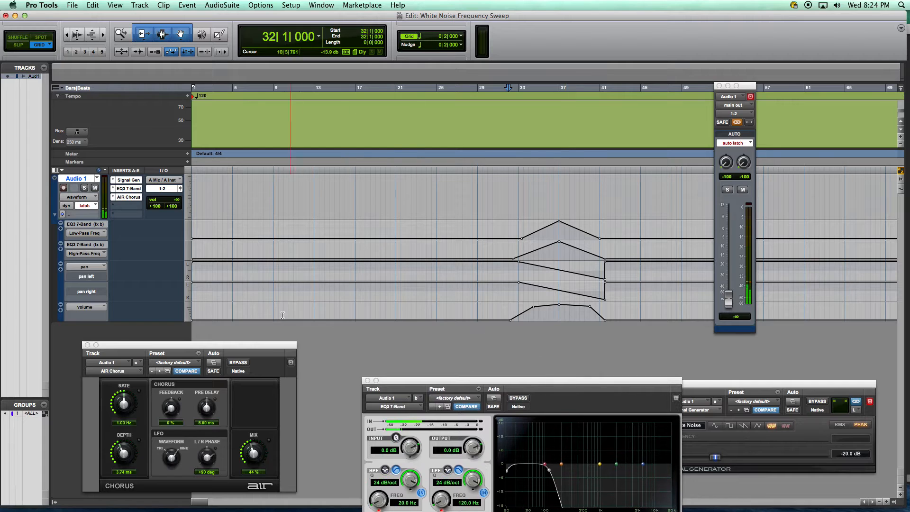
{"action": "left_click_drag", "start_coordinate": [263, 346], "coordinate": [279, 380]}
{"action": "left_click_drag", "start_coordinate": [764, 395], "coordinate": [823, 391]}
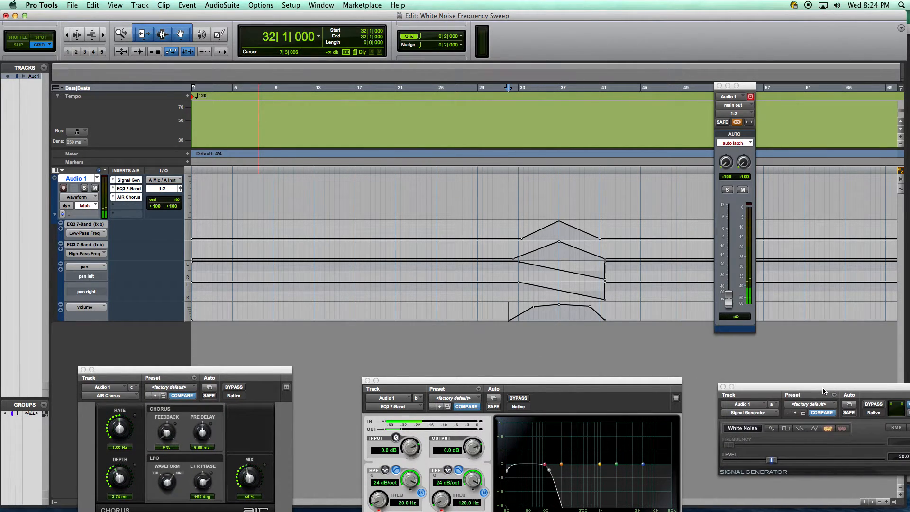
Import 01 Teenage Dream.L.aif and 01 Teenage Dream.R.aif to a new track at the session start
{"action": "key", "text": "super+shift+i"}
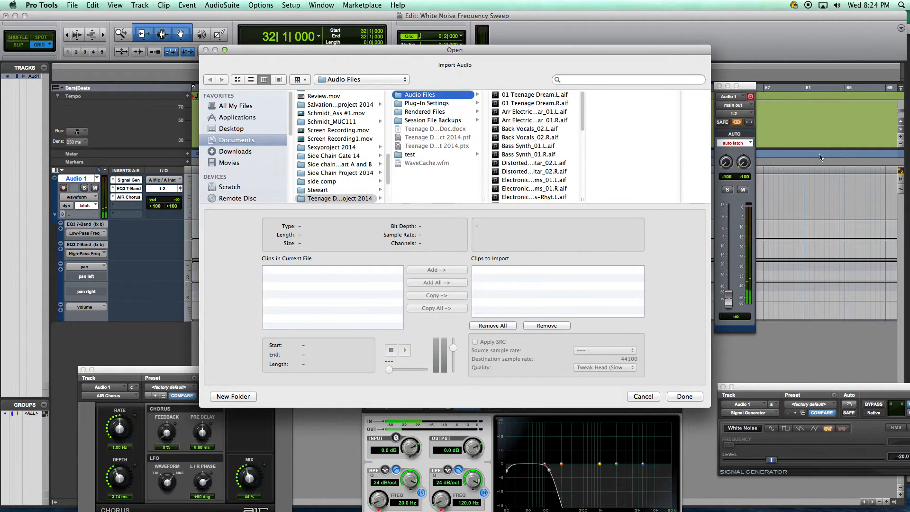
{"action": "left_click", "coordinate": [574, 98]}
{"action": "left_click", "coordinate": [564, 105], "text": "shift"}
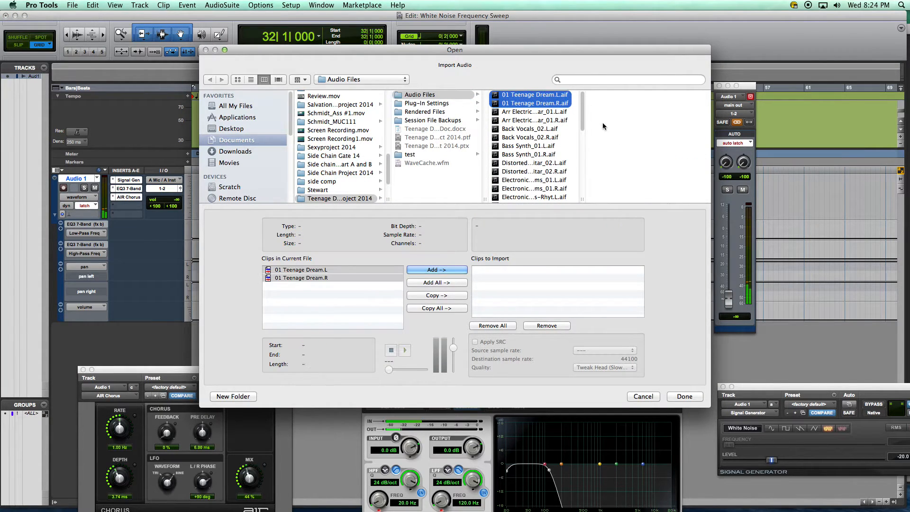
{"action": "left_click", "coordinate": [447, 270]}
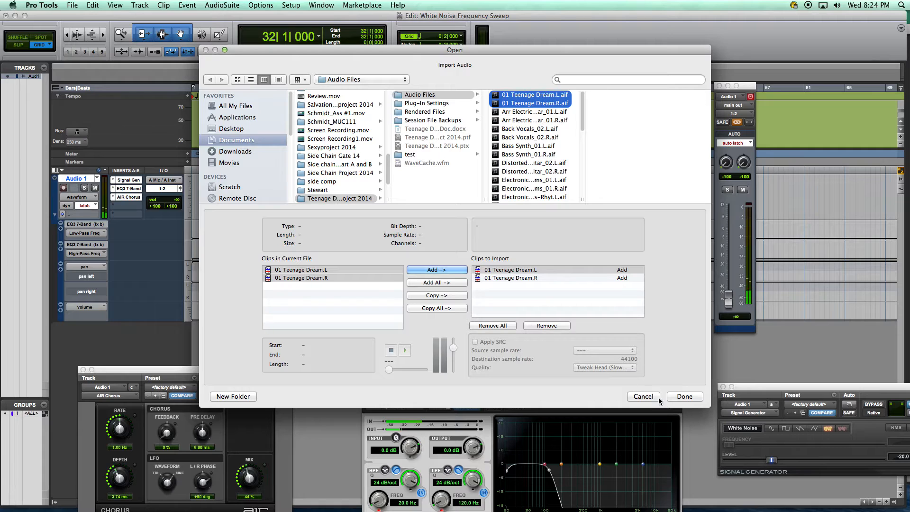
{"action": "left_click", "coordinate": [685, 396]}
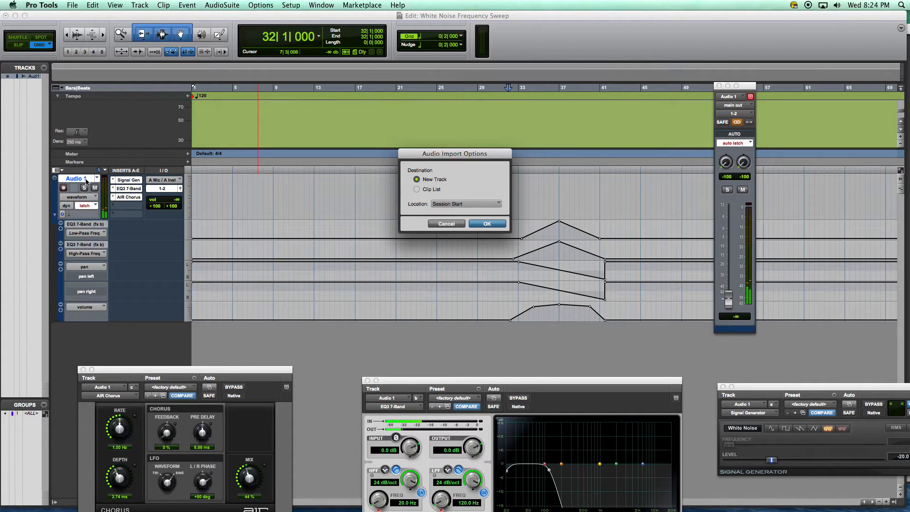
{"action": "left_click", "coordinate": [488, 224]}
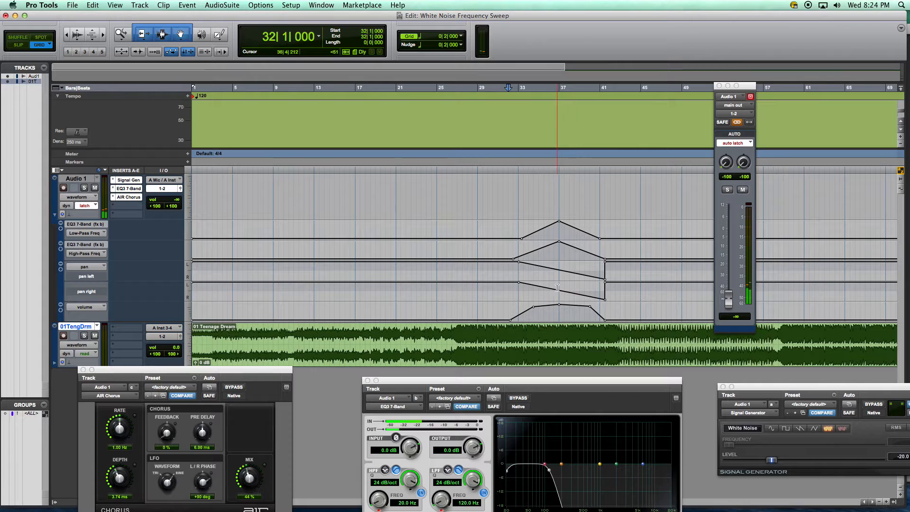
Mute Audio 1 and play the imported song from 26|1|000
{"action": "left_click", "coordinate": [95, 188]}
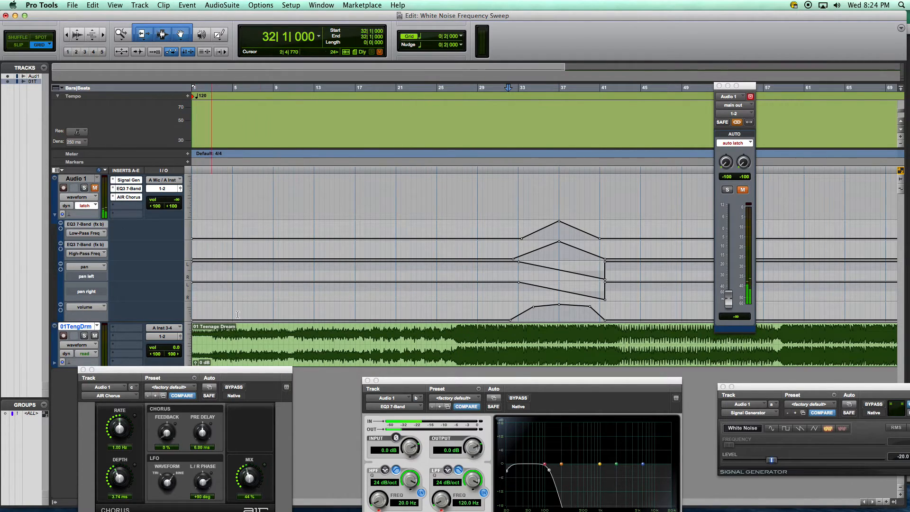
{"action": "left_click", "coordinate": [444, 328]}
{"action": "key", "text": "space"}
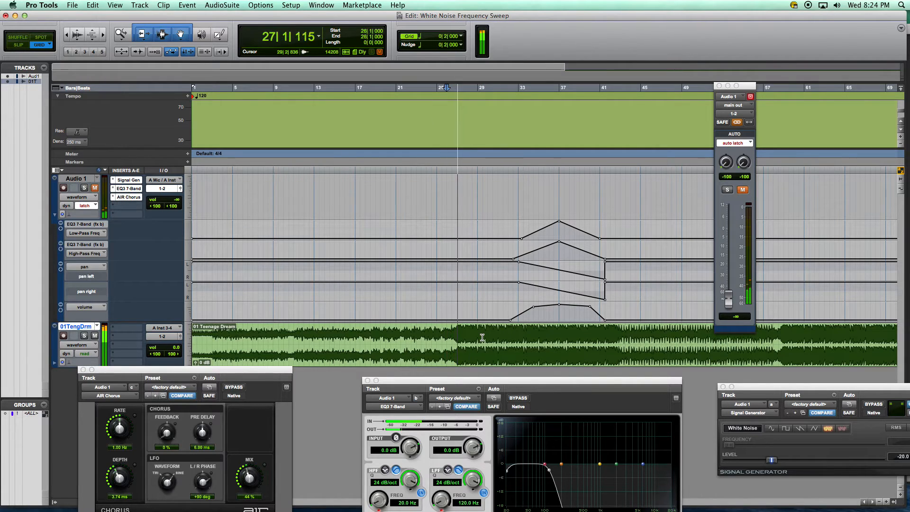
{"action": "key", "text": "space"}
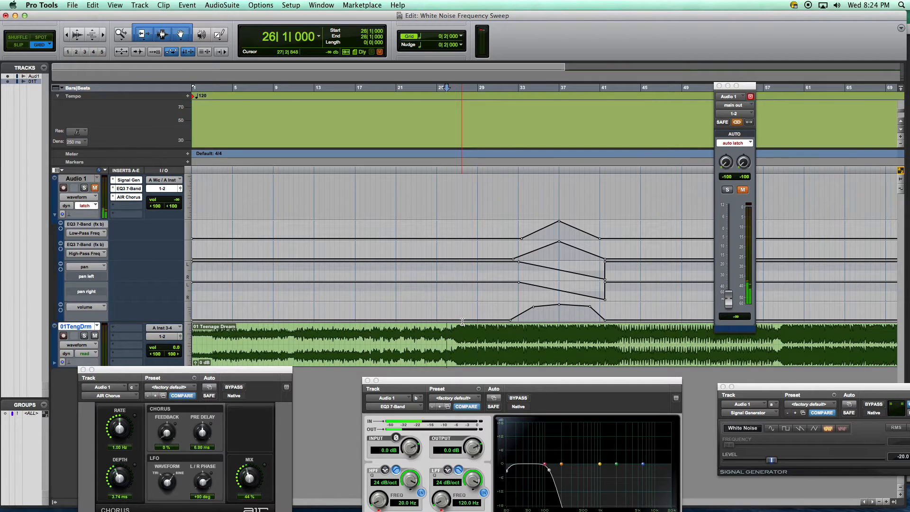
Audition the song around bar 27 to find where the louder section starts and create a marker at 27|1|000
{"action": "left_click", "coordinate": [462, 322]}
{"action": "key", "text": "space"}
{"action": "key", "text": "space"}
{"action": "left_click", "coordinate": [457, 319]}
{"action": "key", "text": "space"}
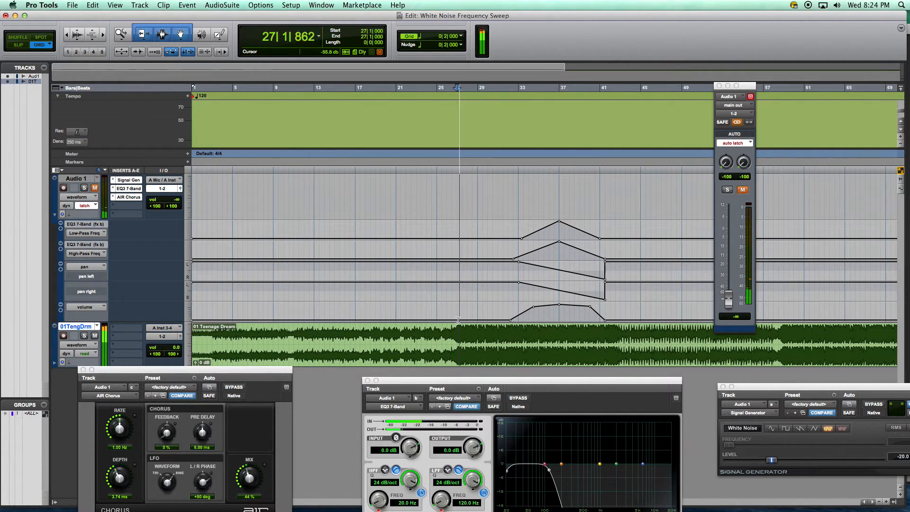
{"action": "key", "text": "space"}
{"action": "key", "text": "space"}
{"action": "key", "text": "space"}
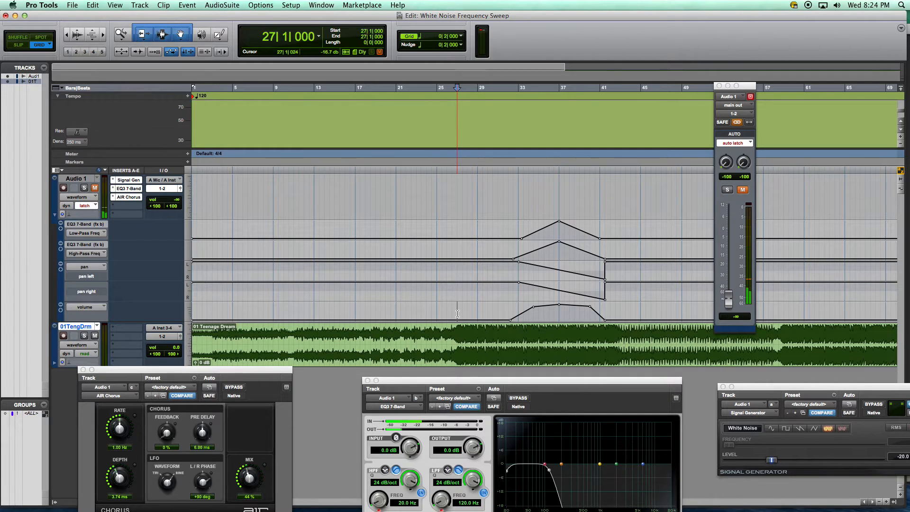
{"action": "key", "text": "KP_Enter"}
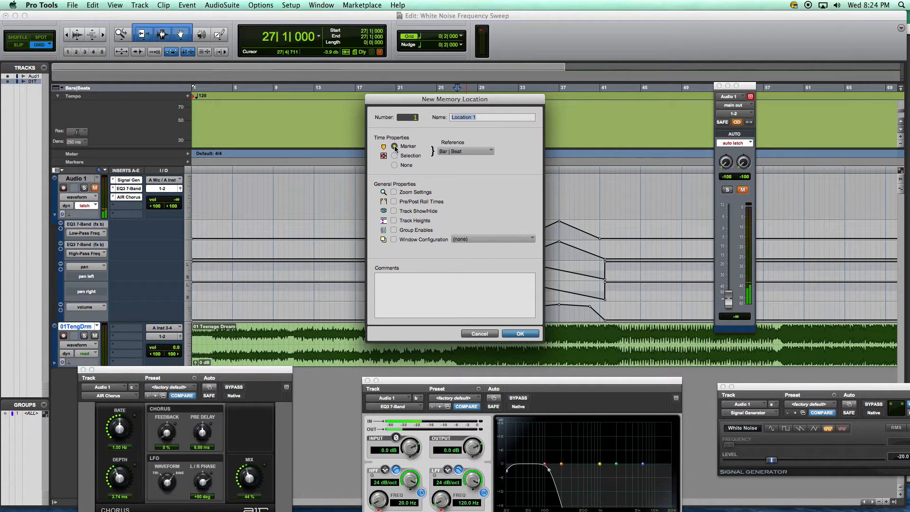
{"action": "key", "text": "Return"}
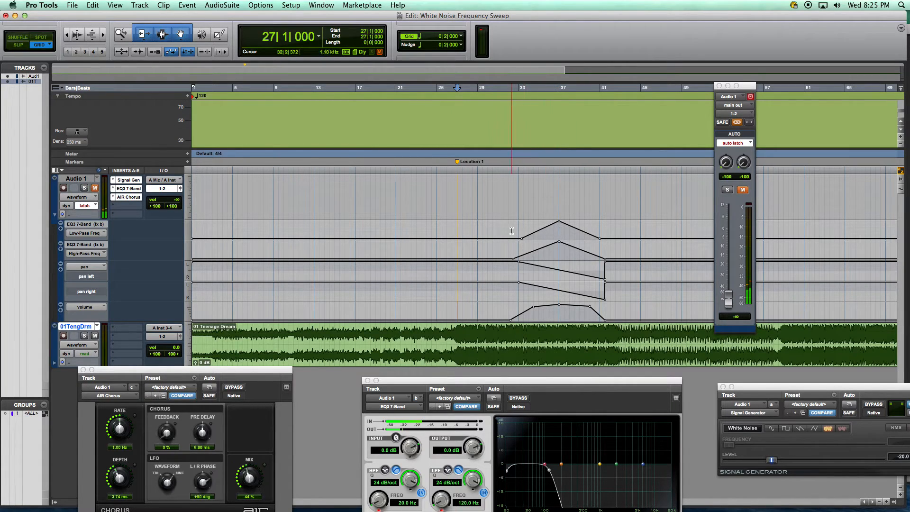
Set the nudge value to 1 bar and nudge all Audio 1 automation between 31|3|000 and 43|3|000 ten bars earlier
{"action": "left_click_drag", "start_coordinate": [505, 222], "coordinate": [625, 323]}
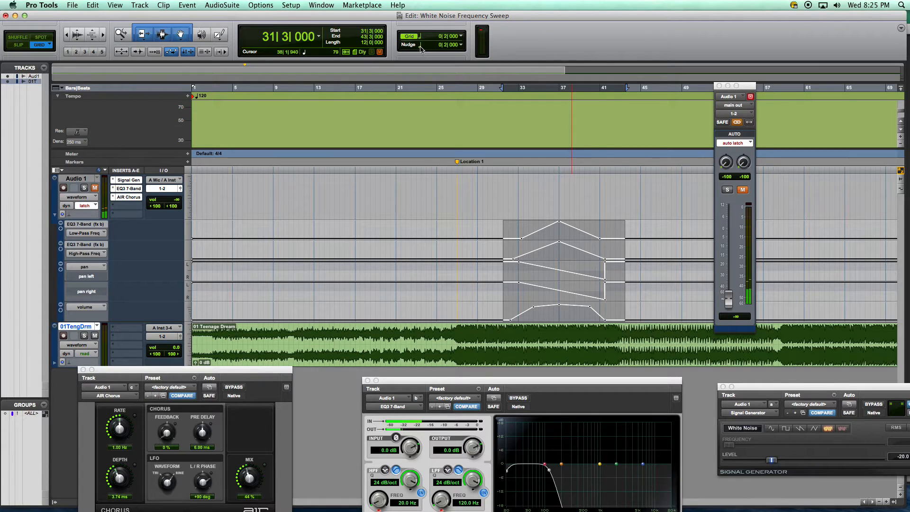
{"action": "left_click", "coordinate": [461, 45]}
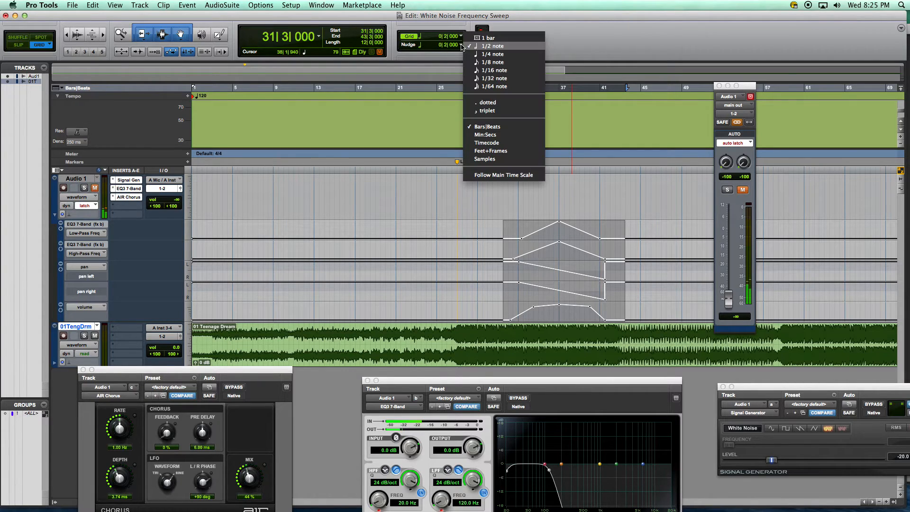
{"action": "left_click", "coordinate": [489, 38]}
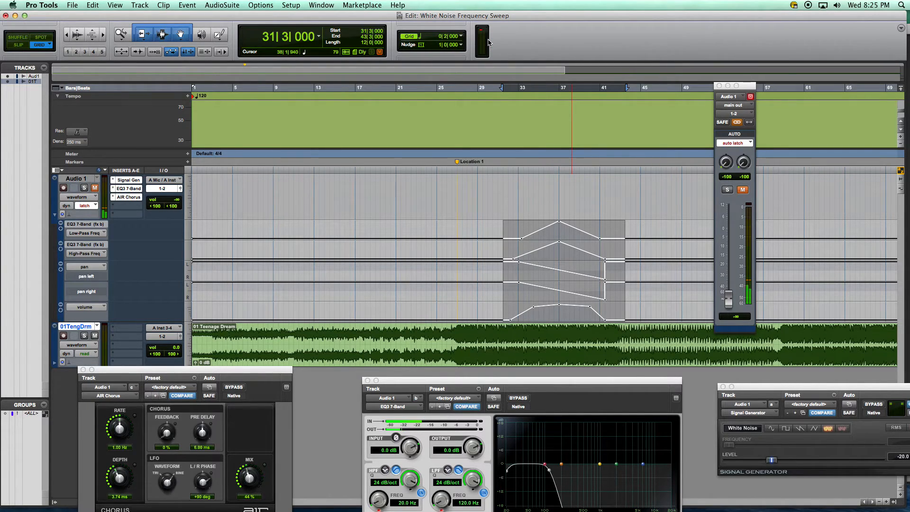
{"action": "key", "text": "minus"}
{"action": "key", "text": "minus"}
{"action": "key", "text": "minus"}
{"action": "key", "text": "minus"}
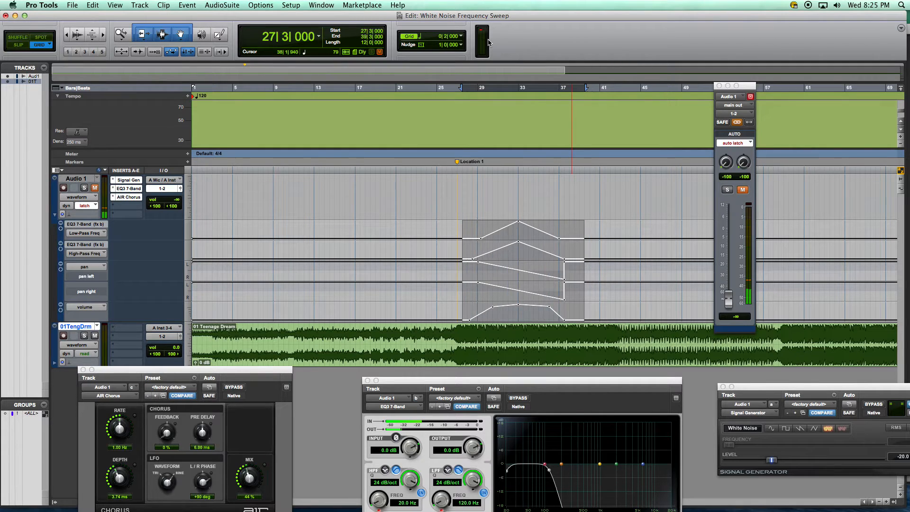
{"action": "key", "text": "minus"}
{"action": "key", "text": "minus"}
{"action": "key", "text": "minus"}
{"action": "key", "text": "minus"}
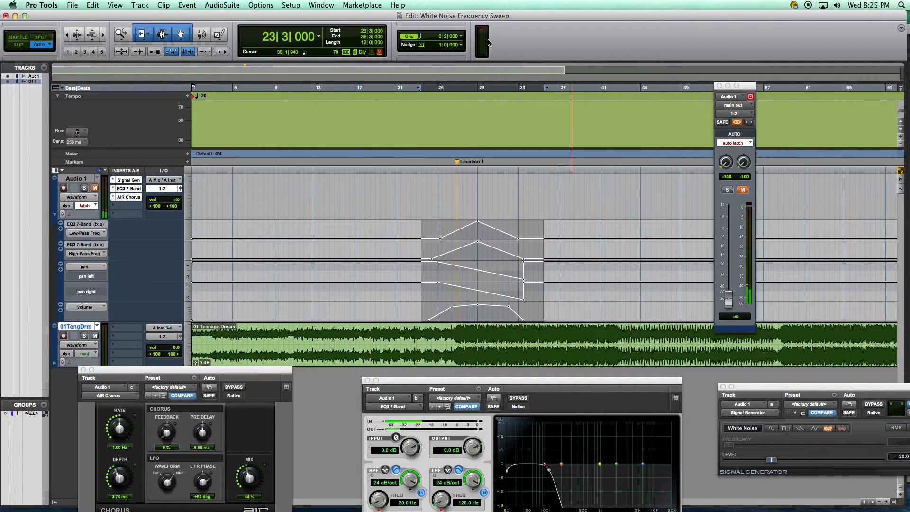
{"action": "key", "text": "minus"}
{"action": "key", "text": "minus"}
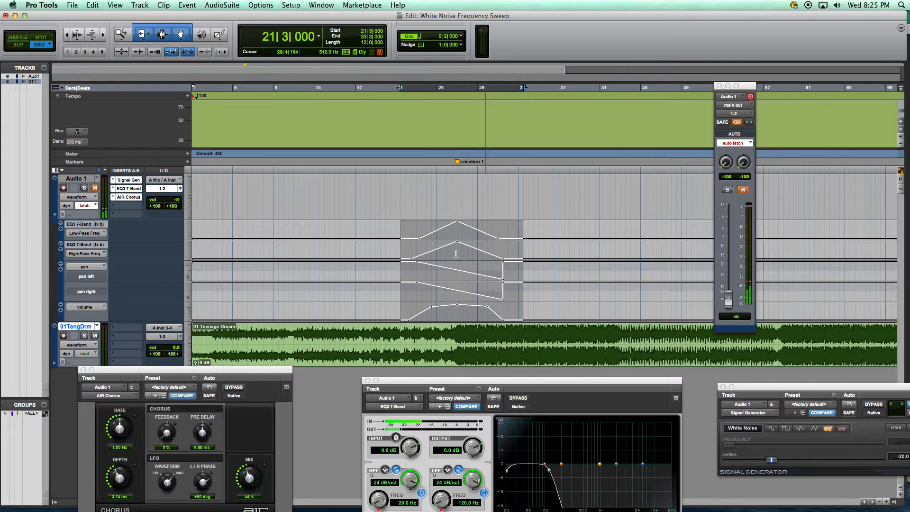
Play from 23|1|000 and raise the EQ window to watch the filters sweep towards the marker
{"action": "left_click", "coordinate": [419, 237]}
{"action": "key", "text": "space"}
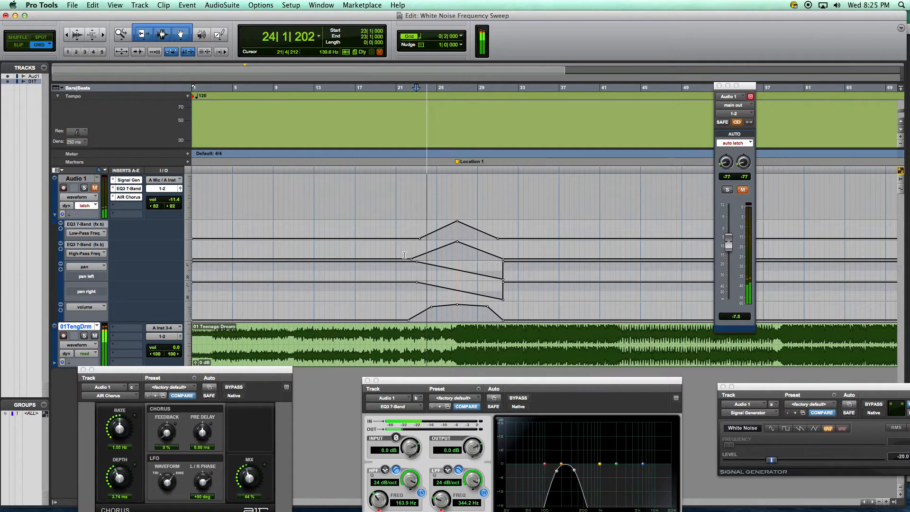
{"action": "left_click_drag", "start_coordinate": [548, 381], "coordinate": [517, 340]}
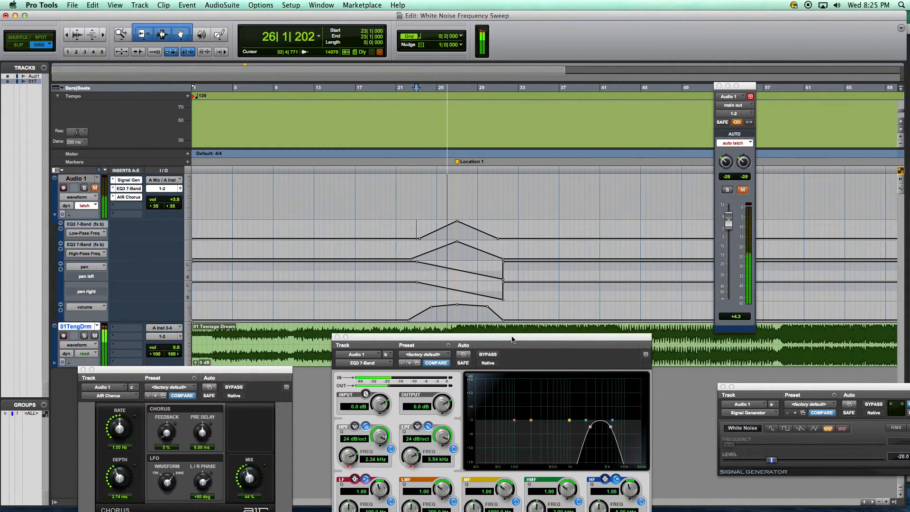
{"action": "key", "text": "space"}
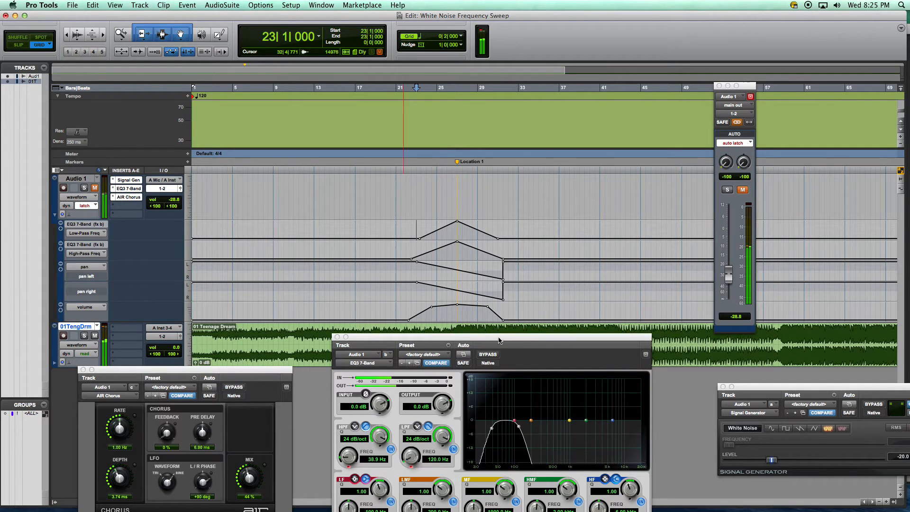
Unmute Audio 1 and play the sweep together with the song from 23|1|000
{"action": "left_click", "coordinate": [95, 188]}
{"action": "key", "text": "space"}
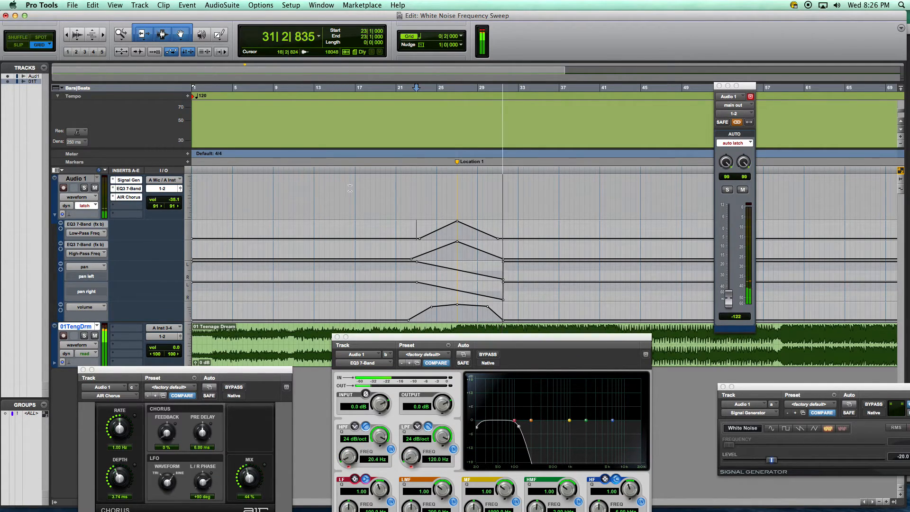
{"action": "key", "text": "space"}
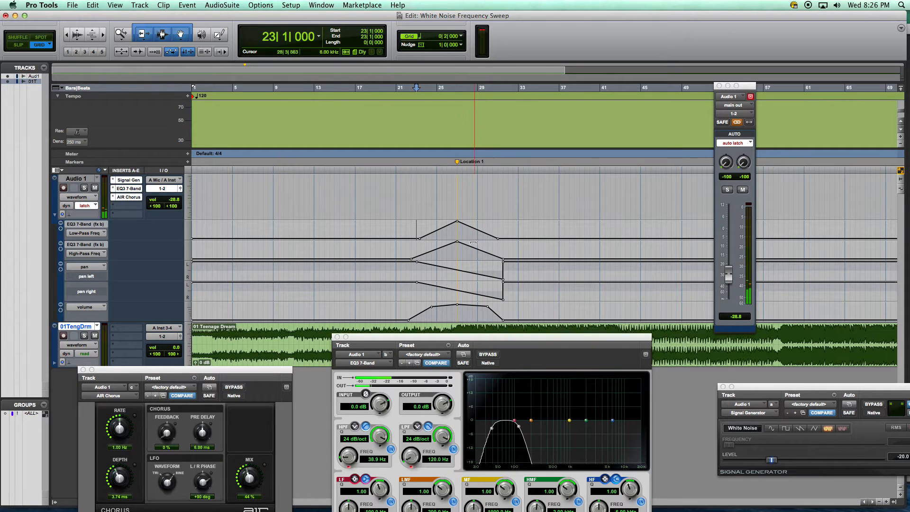
Move the starting breakpoints of the low-pass, high-pass, pan and volume automation about one bar later to shorten the build-up
{"action": "left_click", "coordinate": [420, 239]}
{"action": "left_click_drag", "start_coordinate": [421, 238], "coordinate": [426, 282]}
{"action": "left_click", "coordinate": [413, 260]}
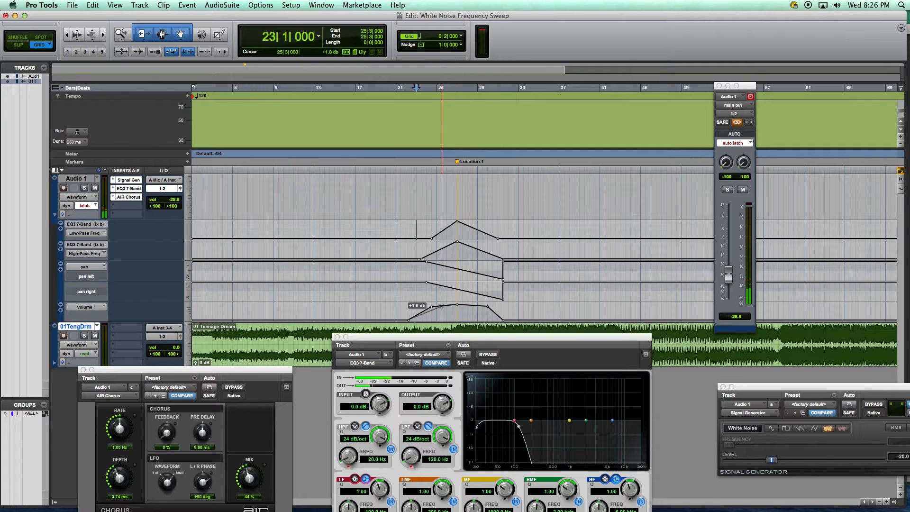
{"action": "left_click", "coordinate": [431, 307], "text": "alt"}
{"action": "left_click_drag", "start_coordinate": [410, 320], "coordinate": [421, 321]}
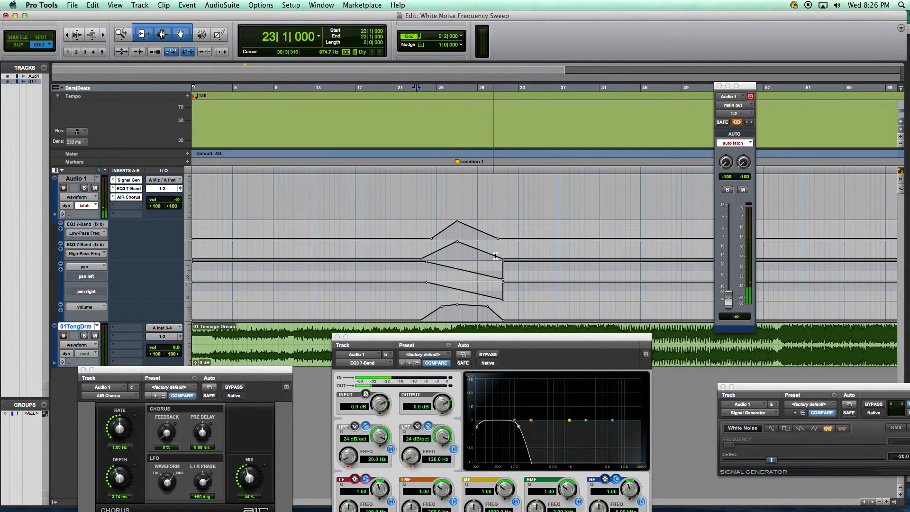
Play the shortened sweep with the song from 24|1|000 and clear the EQ and Audio 1 output windows away from the tracks
{"action": "left_click", "coordinate": [426, 235]}
{"action": "key", "text": "space"}
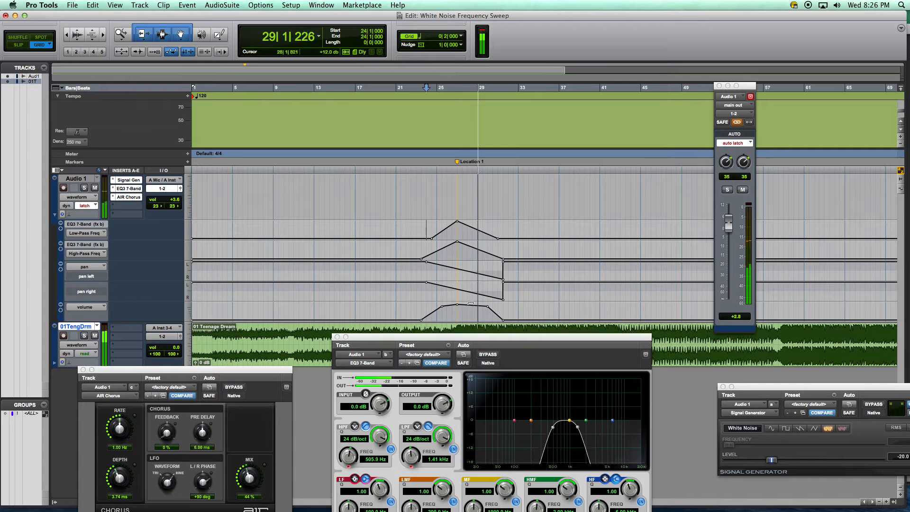
{"action": "left_click_drag", "start_coordinate": [523, 341], "coordinate": [485, 413]}
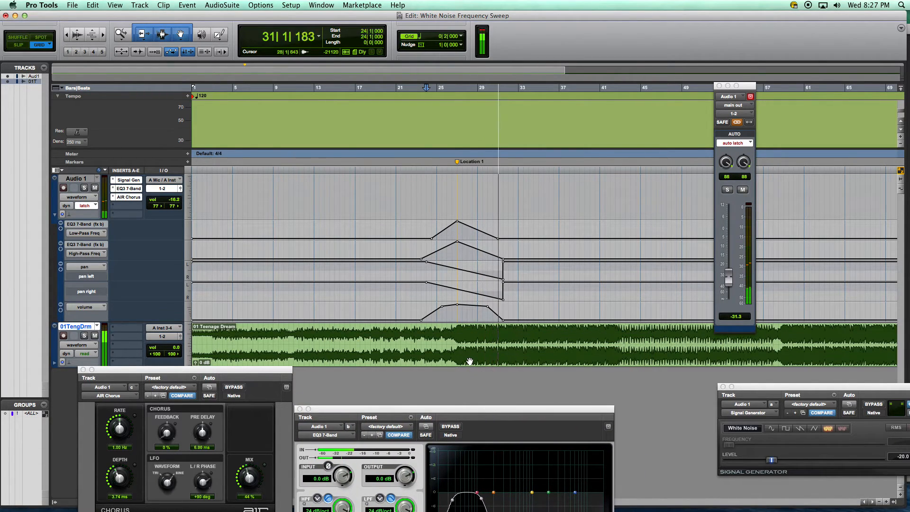
{"action": "key", "text": "space"}
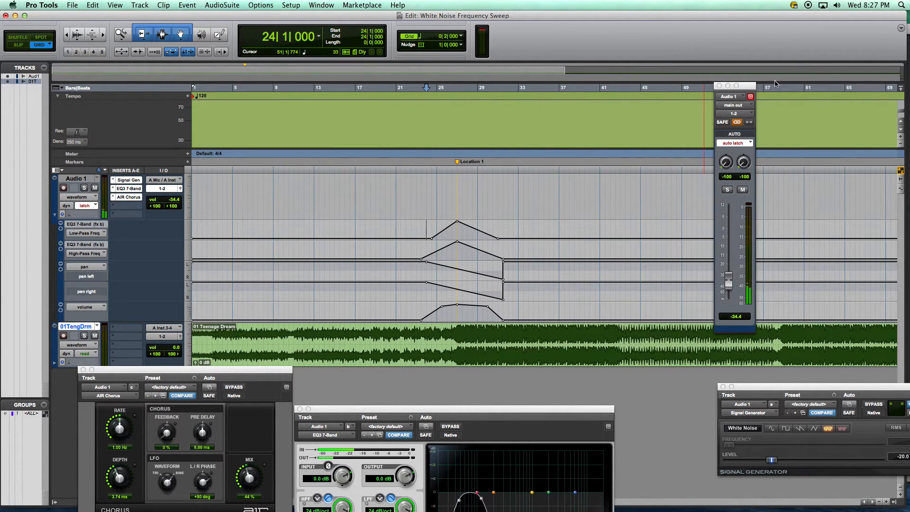
{"action": "left_click_drag", "start_coordinate": [716, 87], "coordinate": [683, 122]}
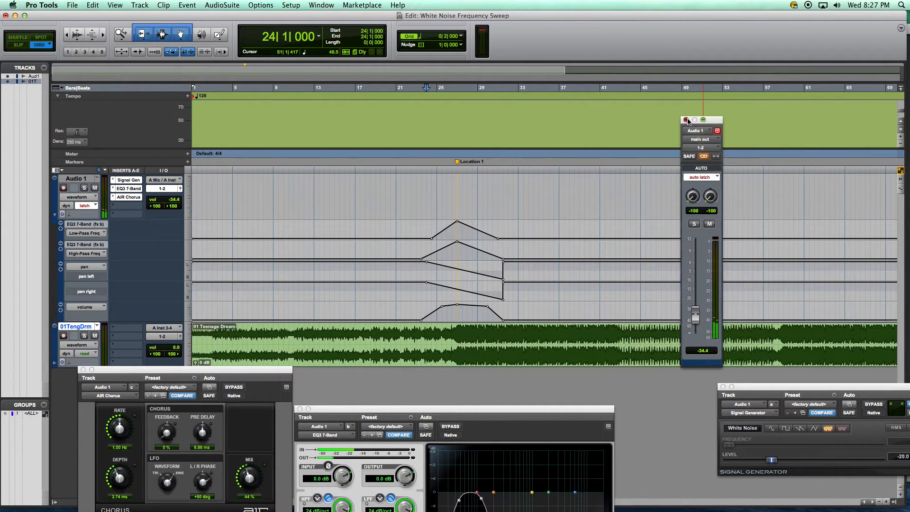
{"action": "left_click", "coordinate": [687, 120]}
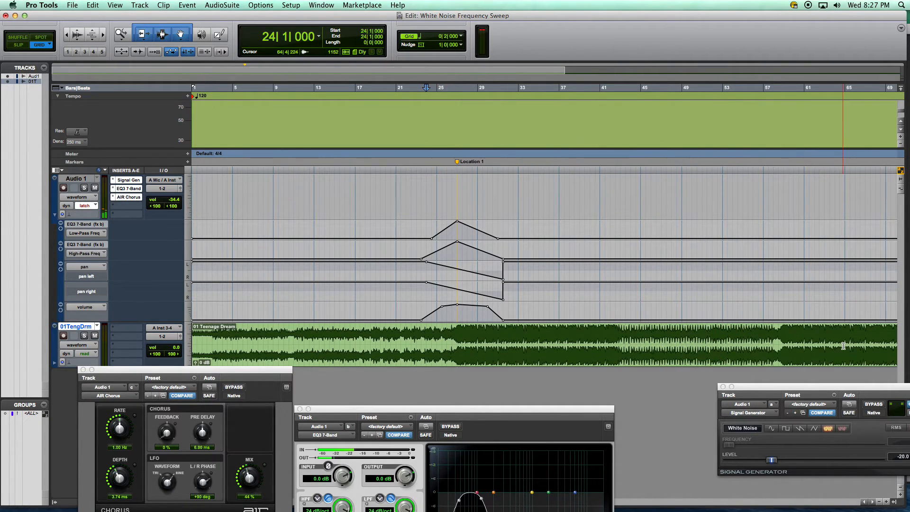
Play the song from 58|3|000 and add a marker named 2 at the section change near bar 59
{"action": "left_click", "coordinate": [778, 327]}
{"action": "key", "text": "space"}
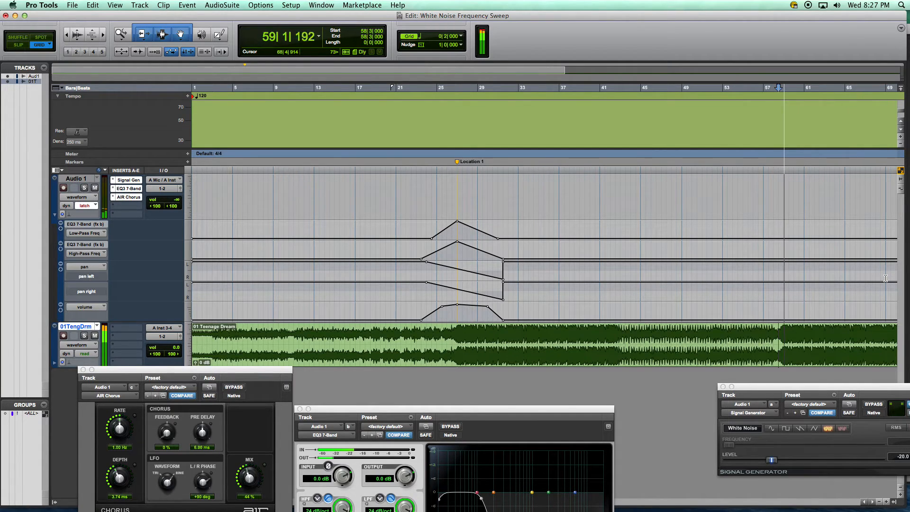
{"action": "key", "text": "space"}
{"action": "key", "text": "space"}
{"action": "key", "text": "KP_Enter"}
{"action": "key", "text": "BackSpace"}
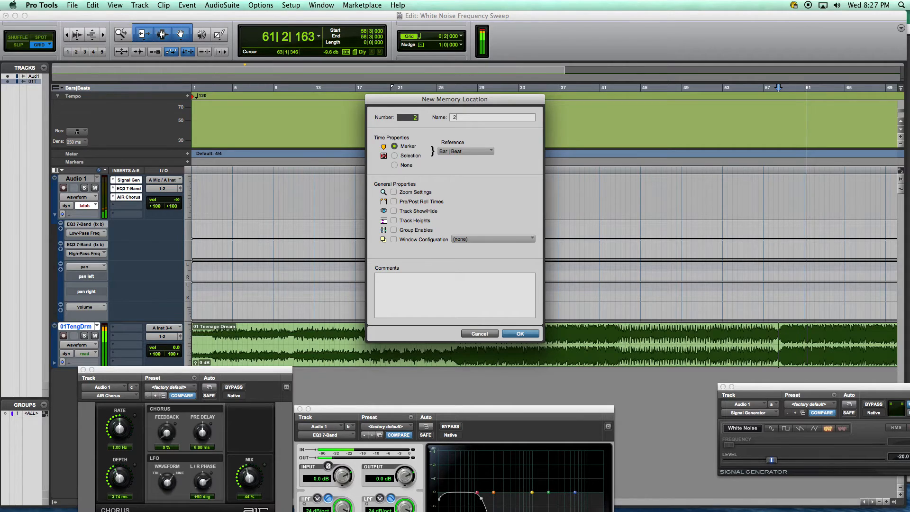
{"action": "key", "text": "Return"}
{"action": "key", "text": "space"}
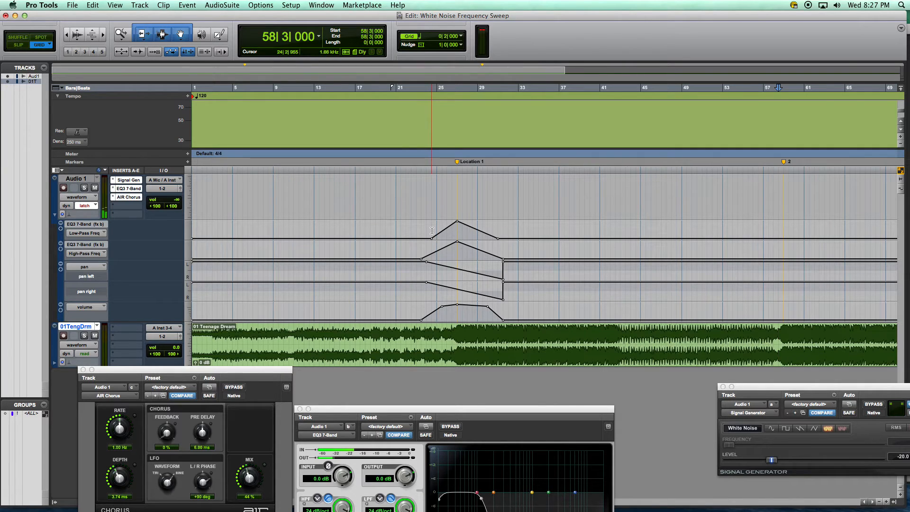
{"action": "left_click_drag", "start_coordinate": [431, 231], "coordinate": [503, 306]}
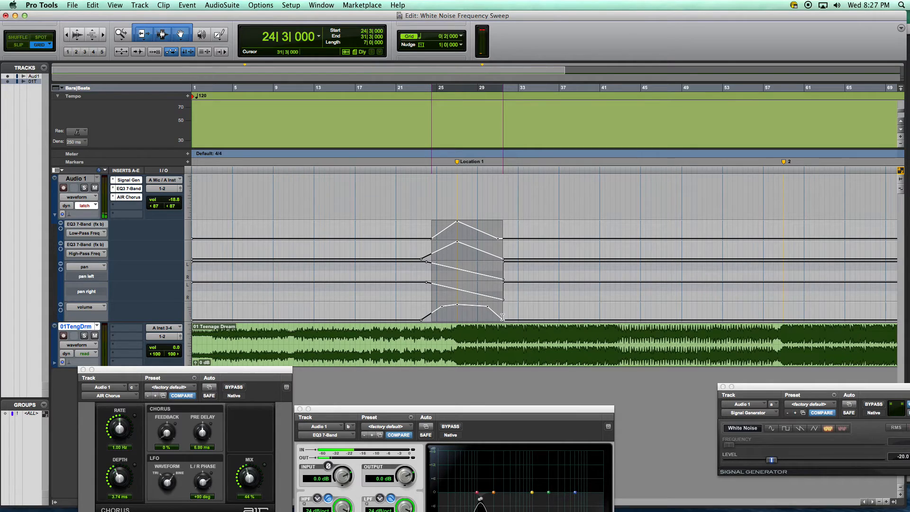
{"action": "left_click", "coordinate": [426, 238], "text": "shift"}
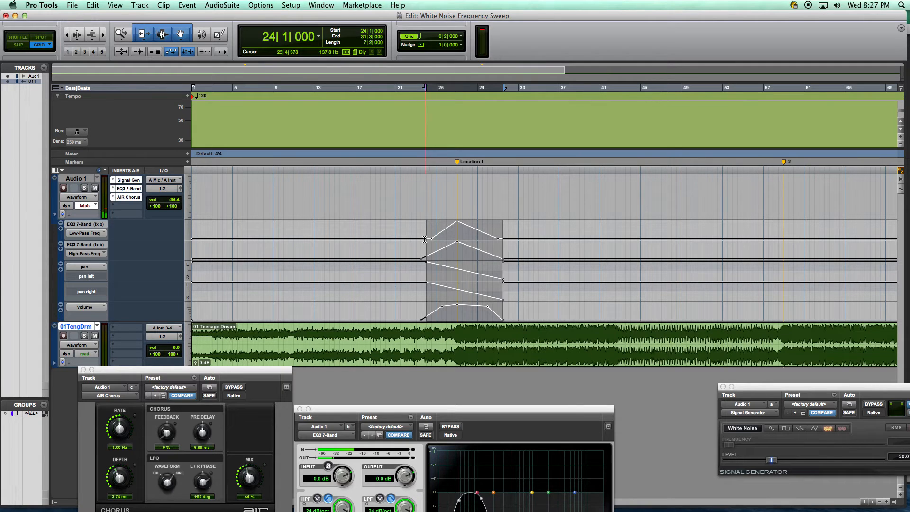
{"action": "left_click", "coordinate": [420, 239], "text": "shift"}
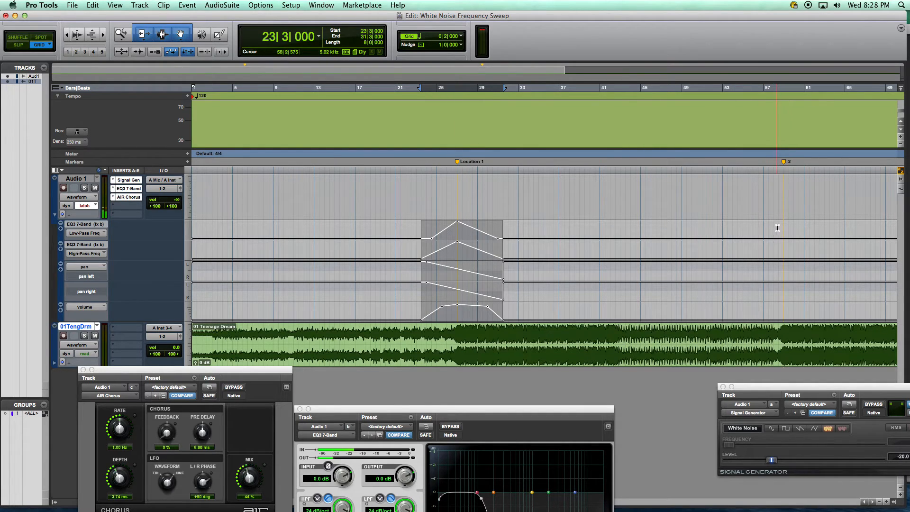
{"action": "left_click", "coordinate": [748, 234]}
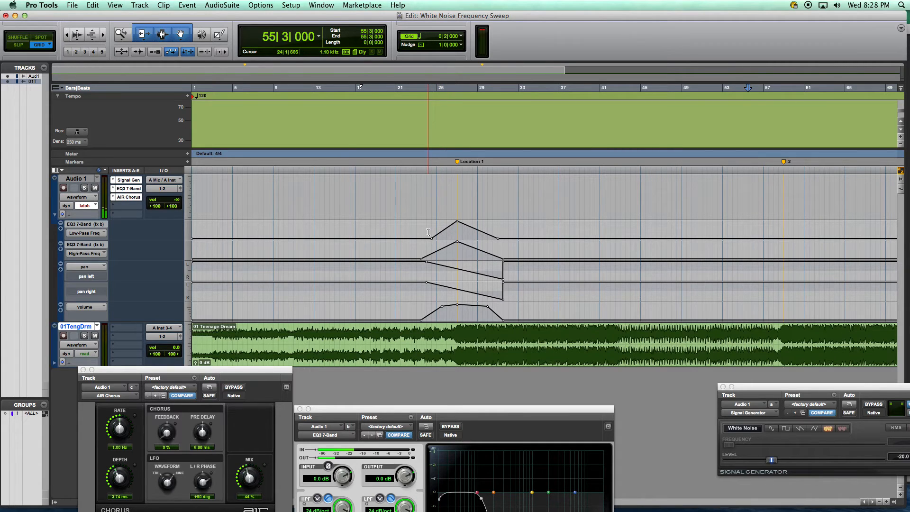
Copy all Audio 1 automation from 23|3|000 to 32|3|000, paste it at 55|3|000 and play the copied sweep
{"action": "left_click_drag", "start_coordinate": [421, 233], "coordinate": [513, 319]}
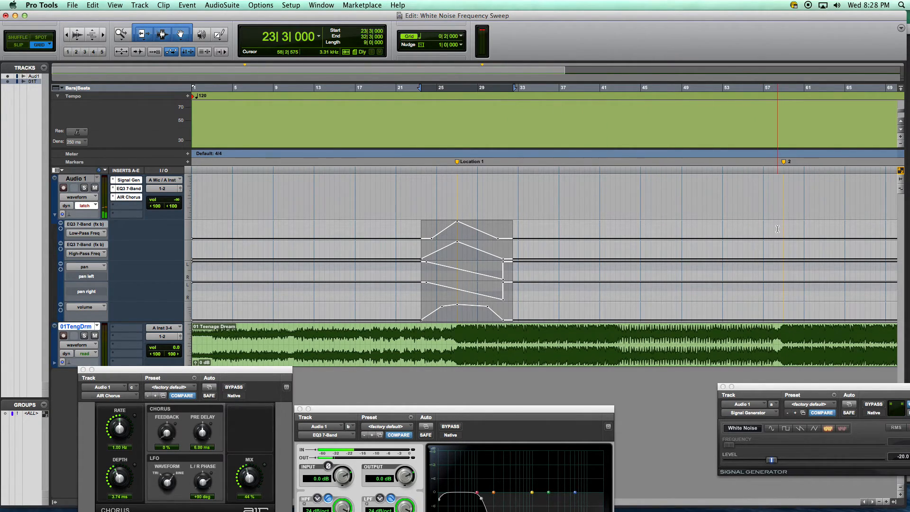
{"action": "left_click", "coordinate": [748, 231]}
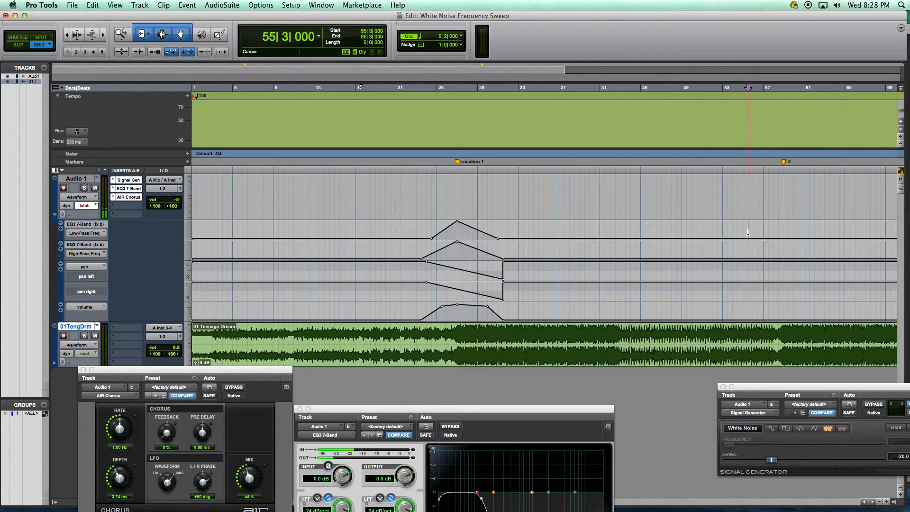
{"action": "key", "text": "super+v"}
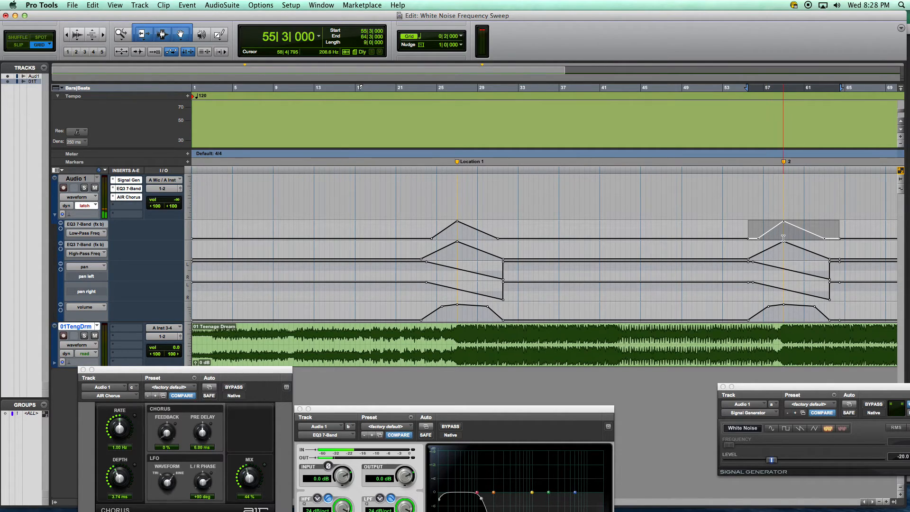
{"action": "key", "text": "space"}
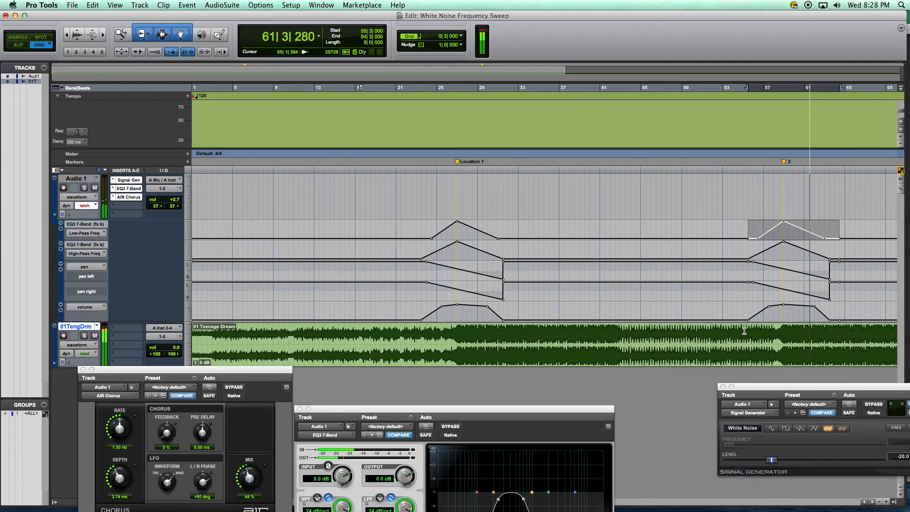
{"action": "key", "text": "space"}
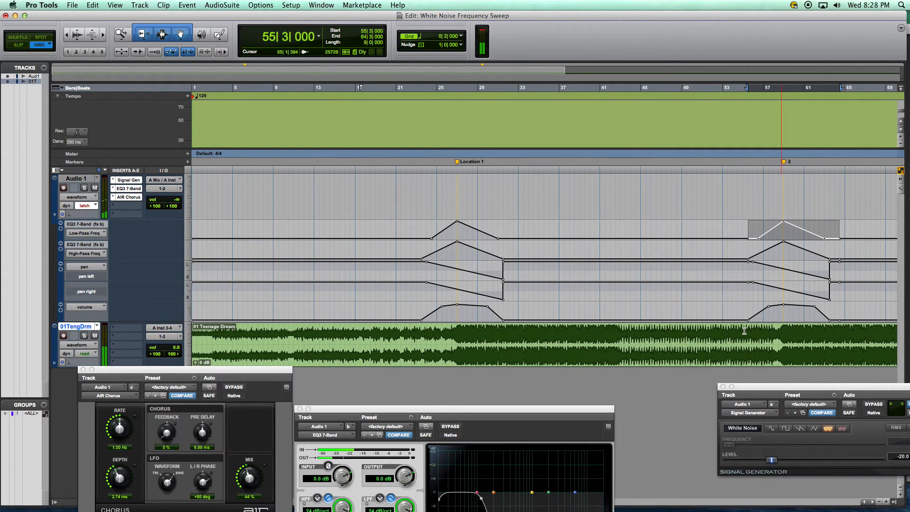
Audition the song's next section change from 87|1|000 and add a marker there with the default name
{"action": "key", "text": "r"}
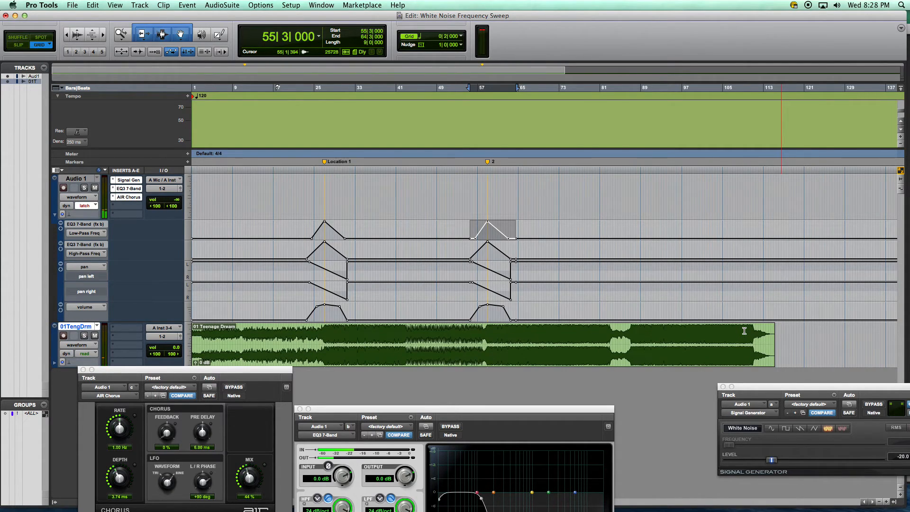
{"action": "left_click", "coordinate": [632, 315]}
{"action": "key", "text": "space"}
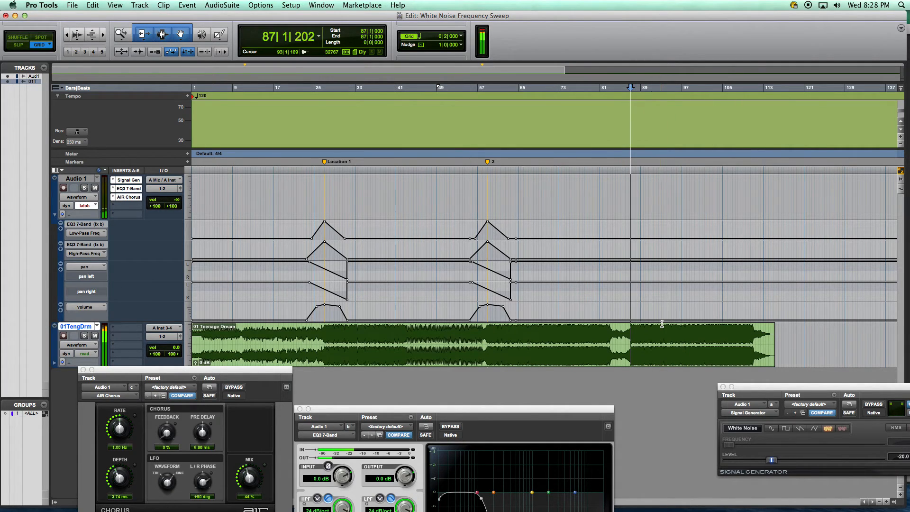
{"action": "key", "text": "t"}
{"action": "key", "text": "space"}
{"action": "key", "text": "space"}
{"action": "key", "text": "space"}
{"action": "key", "text": "space"}
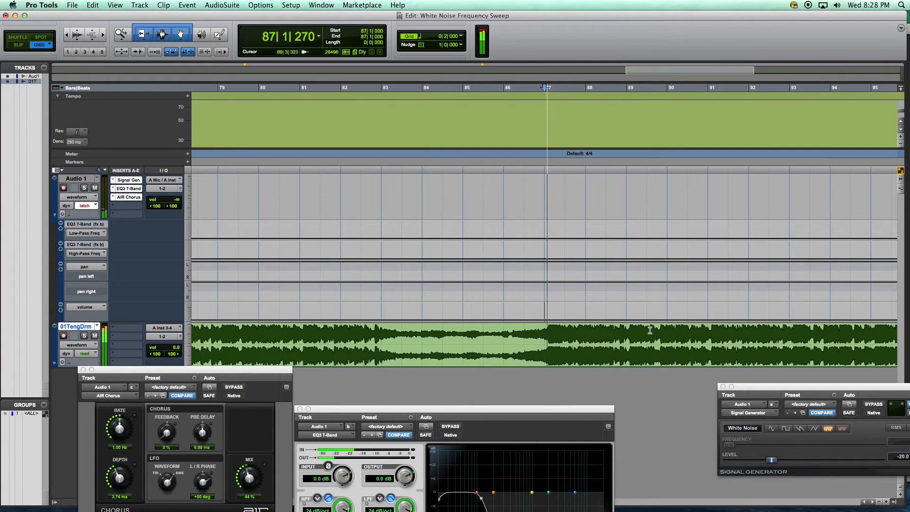
{"action": "key", "text": "space"}
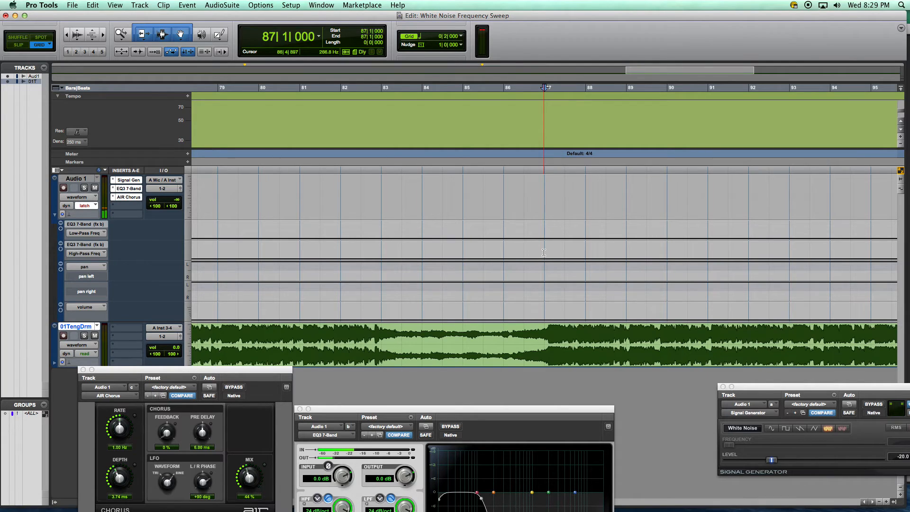
{"action": "key", "text": "super+["}
{"action": "key", "text": "super+["}
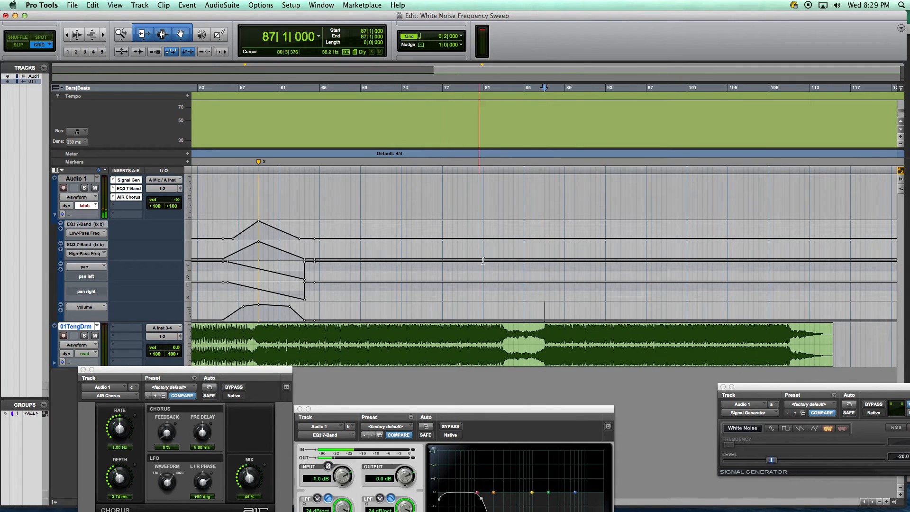
{"action": "key", "text": "KP_Enter"}
{"action": "key", "text": "Return"}
Paste the copied sweep automation onto Audio 1 at 83|3|000 and play it with the song
{"action": "left_click", "coordinate": [509, 311]}
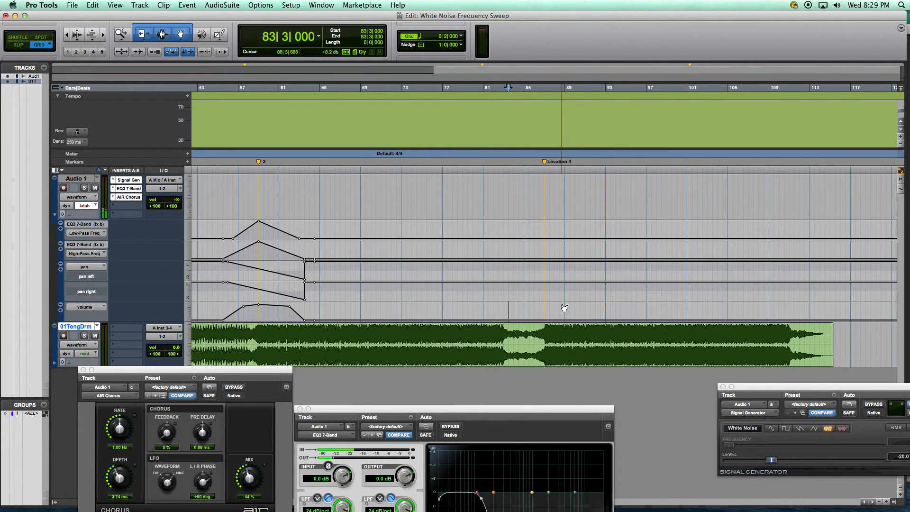
{"action": "key", "text": "super+v"}
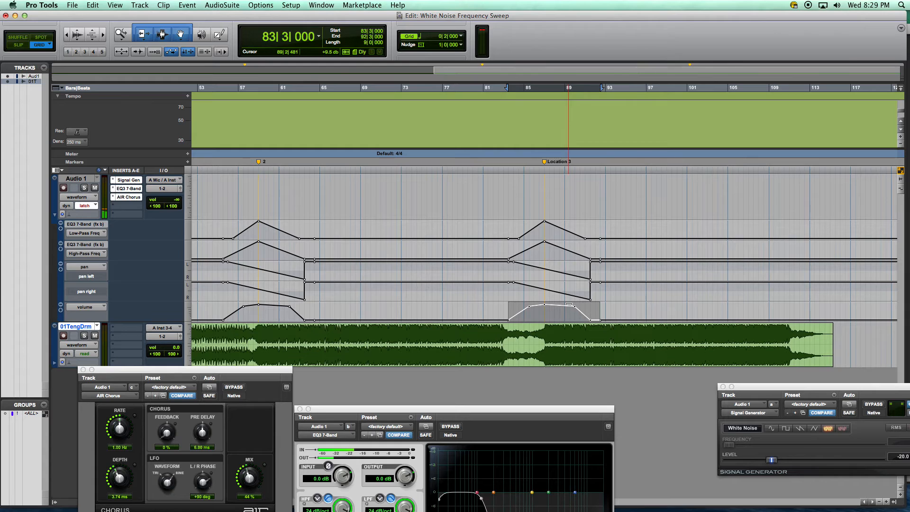
{"action": "key", "text": "space"}
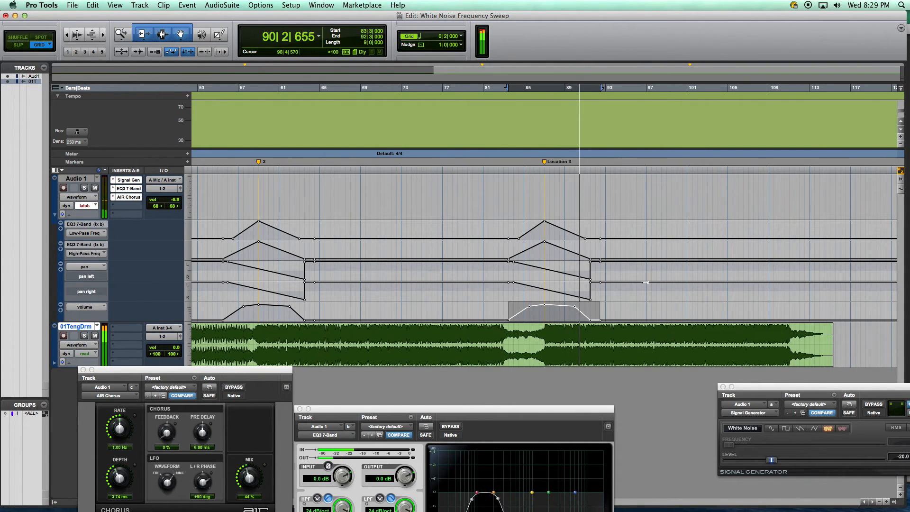
{"action": "key", "text": "space"}
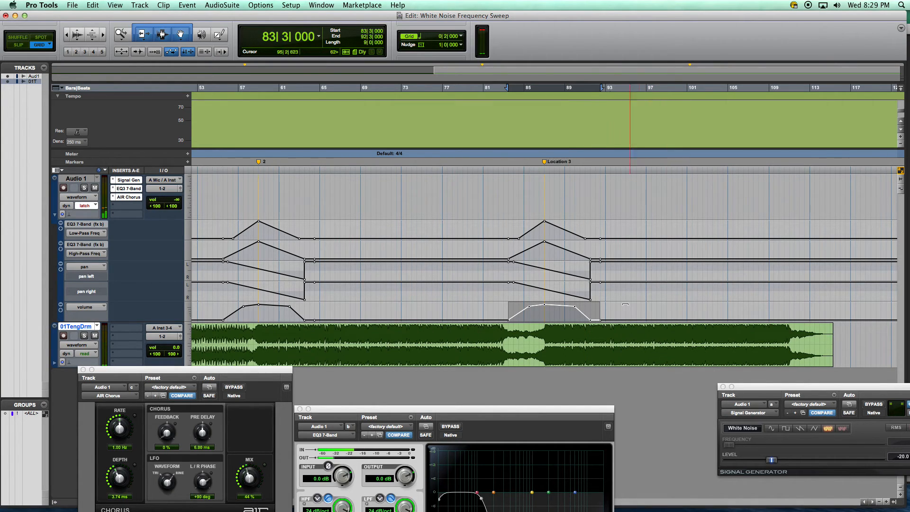
Rearrange the EQ and chorus windows side by side below the tracks and return to the start of the session
{"action": "left_click_drag", "start_coordinate": [547, 411], "coordinate": [661, 375]}
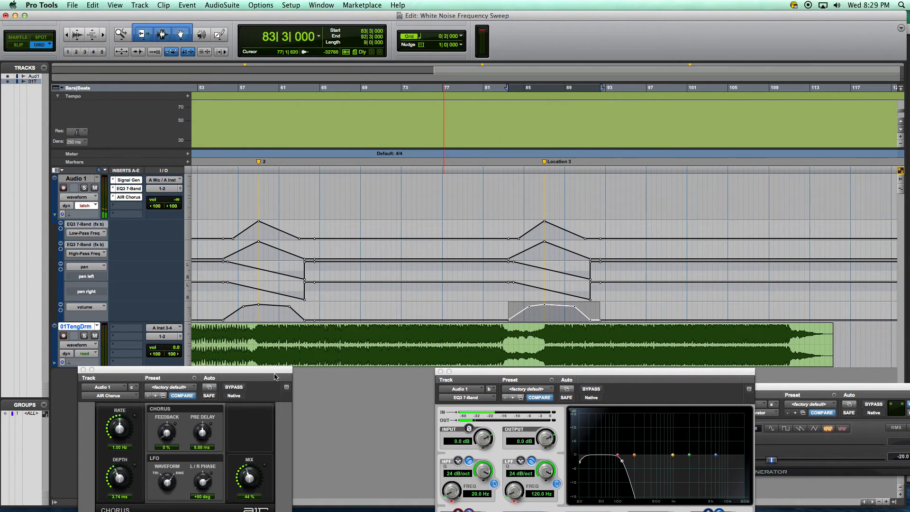
{"action": "left_click_drag", "start_coordinate": [279, 372], "coordinate": [343, 393]}
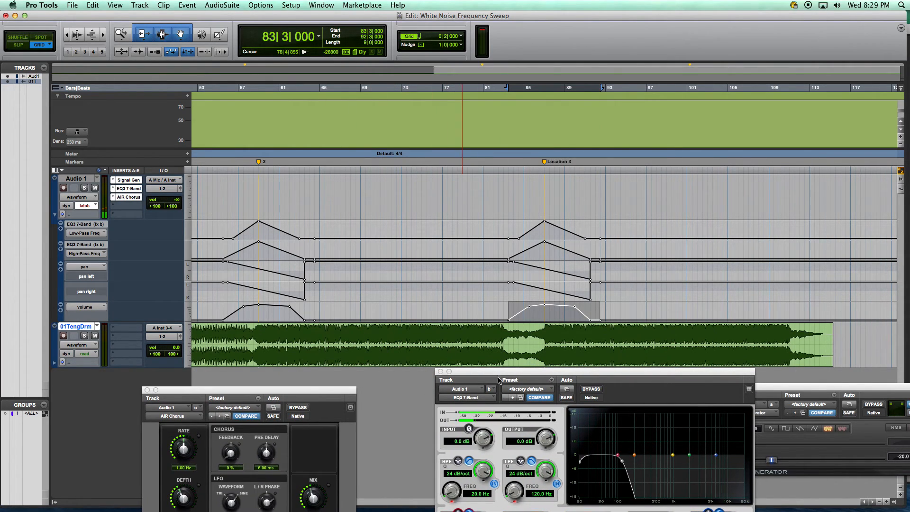
{"action": "scroll", "coordinate": [638, 299], "scroll_direction": "left", "scroll_amount": 15}
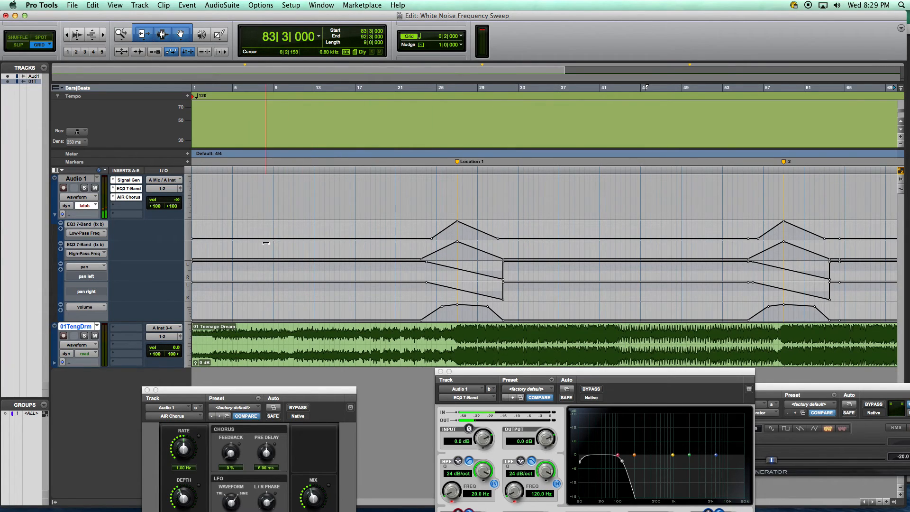
Insert AIR Non-Linear Reverb (stereo) after the chorus on Audio 1, with reverb time 1000 ms and mix 54%
{"action": "left_click", "coordinate": [126, 209]}
{"action": "mouse_move", "coordinate": [145, 227]}
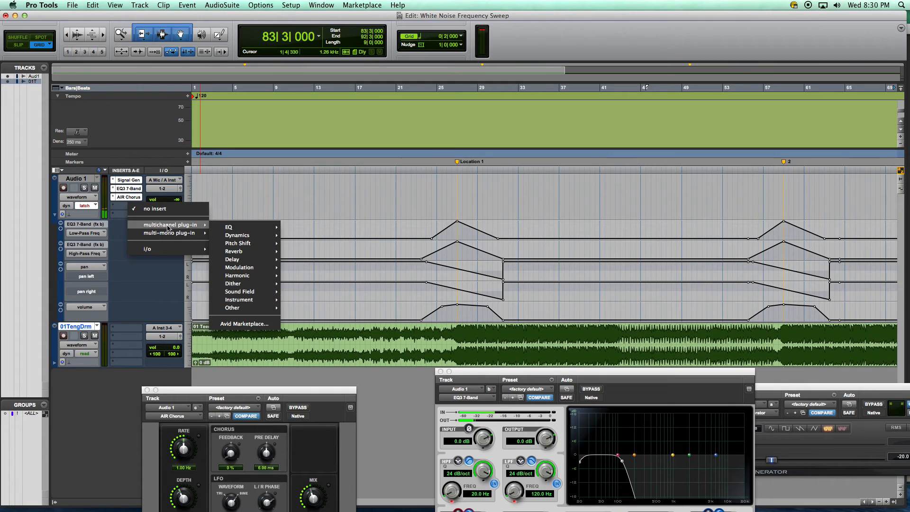
{"action": "mouse_move", "coordinate": [250, 254]}
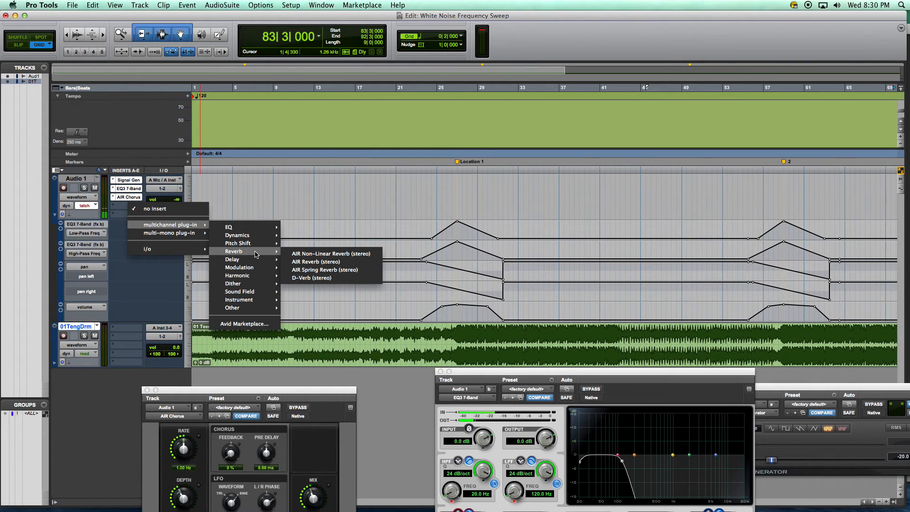
{"action": "left_click", "coordinate": [318, 257]}
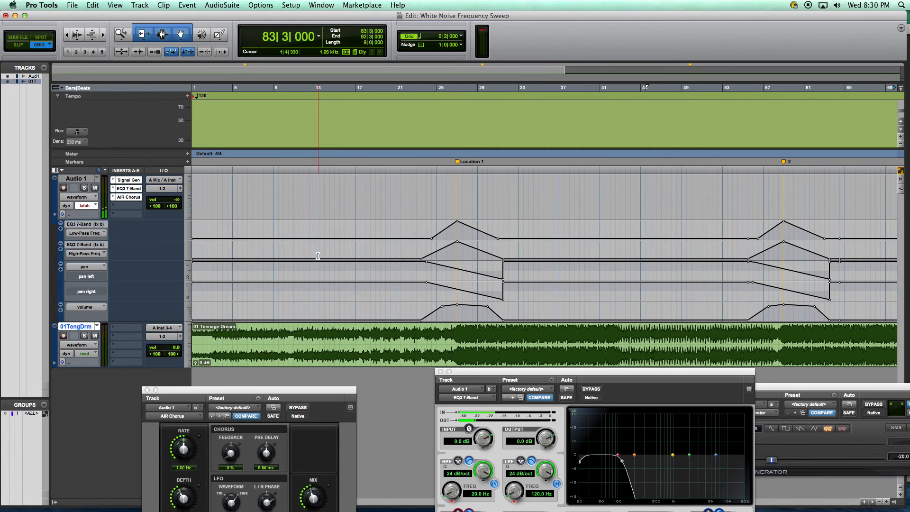
{"action": "left_click_drag", "start_coordinate": [148, 20], "coordinate": [482, 40]}
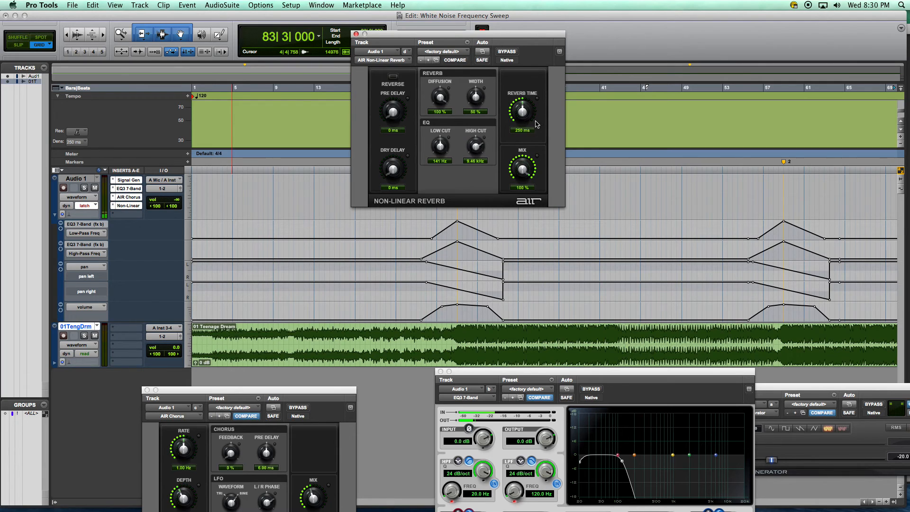
{"action": "left_click_drag", "start_coordinate": [547, 111], "coordinate": [570, 103]}
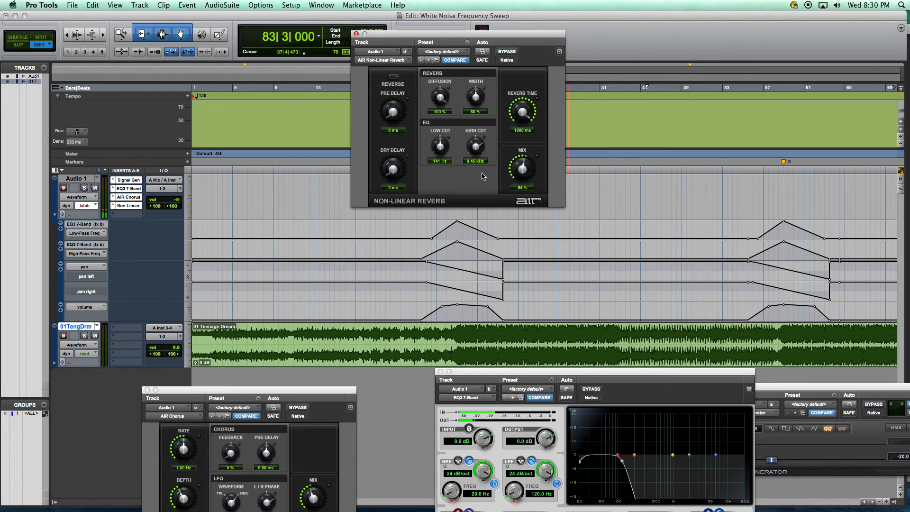
Compare the sweep from 27|1|000 with the Non-Linear Reverb bypassed and active
{"action": "left_click", "coordinate": [505, 52]}
{"action": "left_click", "coordinate": [457, 326]}
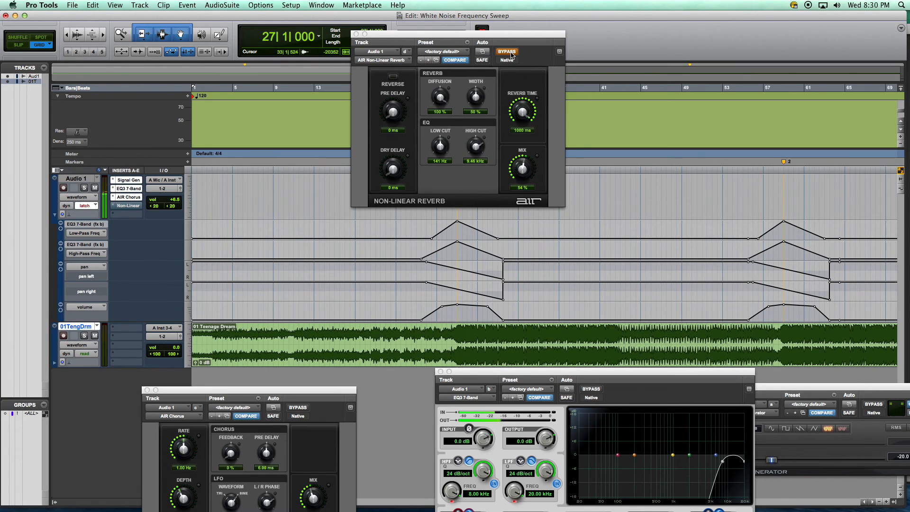
{"action": "key", "text": "space"}
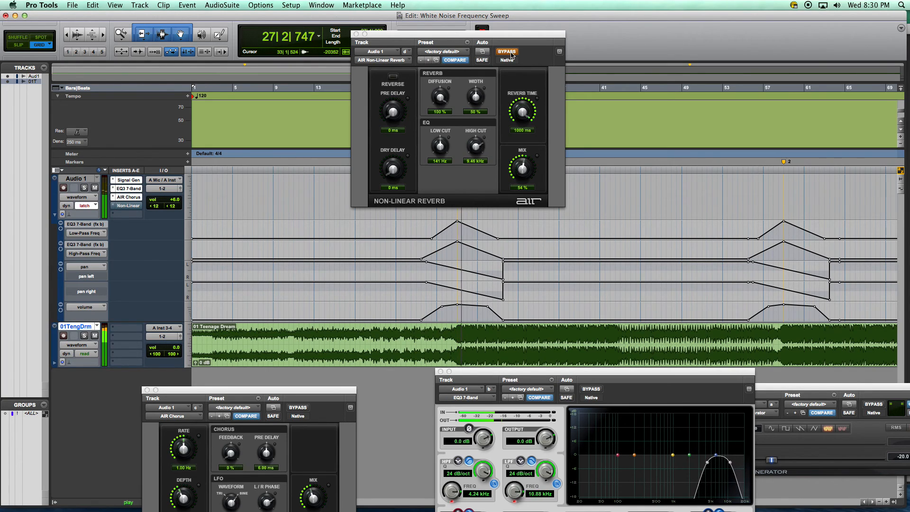
{"action": "left_click", "coordinate": [510, 55]}
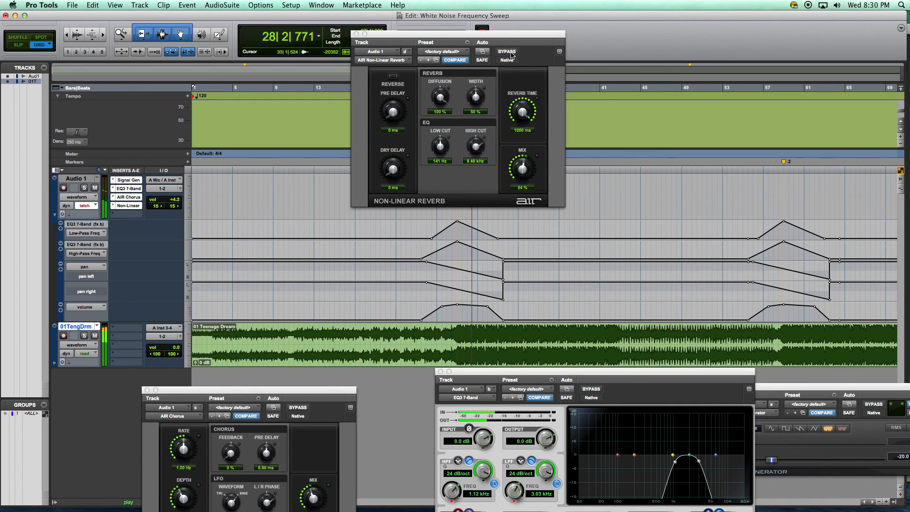
{"action": "key", "text": "space"}
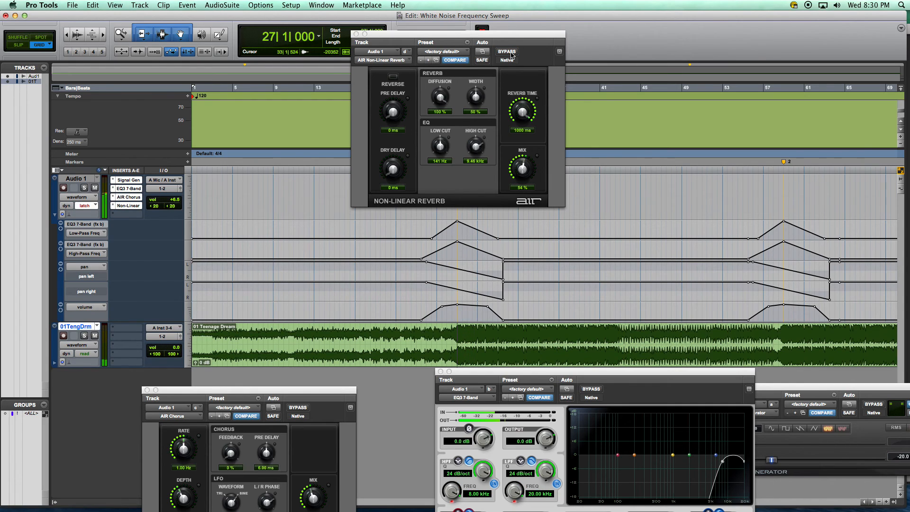
{"action": "left_click", "coordinate": [511, 55]}
{"action": "left_click", "coordinate": [511, 55]}
{"action": "key", "text": "space"}
Play the sweep with reverb from about bar 24 and mute the song track to hear the noise alone
{"action": "left_click", "coordinate": [427, 237]}
{"action": "key", "text": "space"}
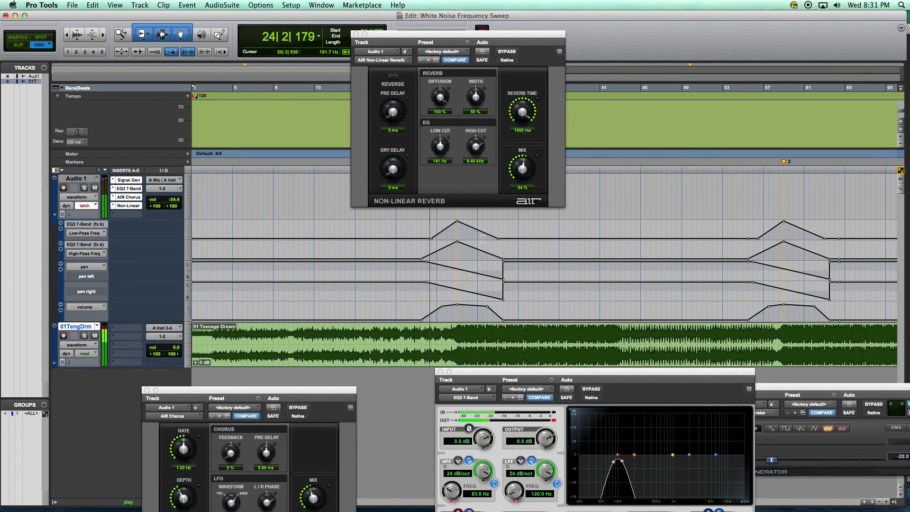
{"action": "left_click", "coordinate": [95, 335]}
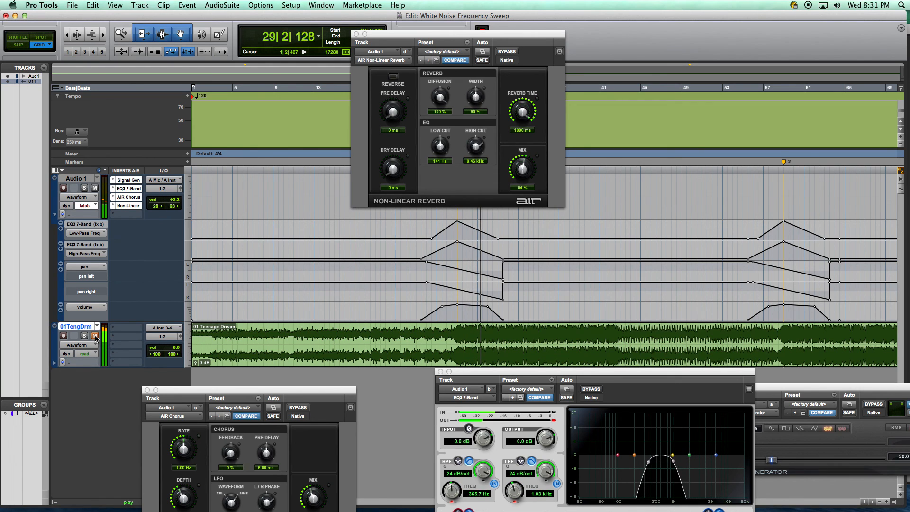